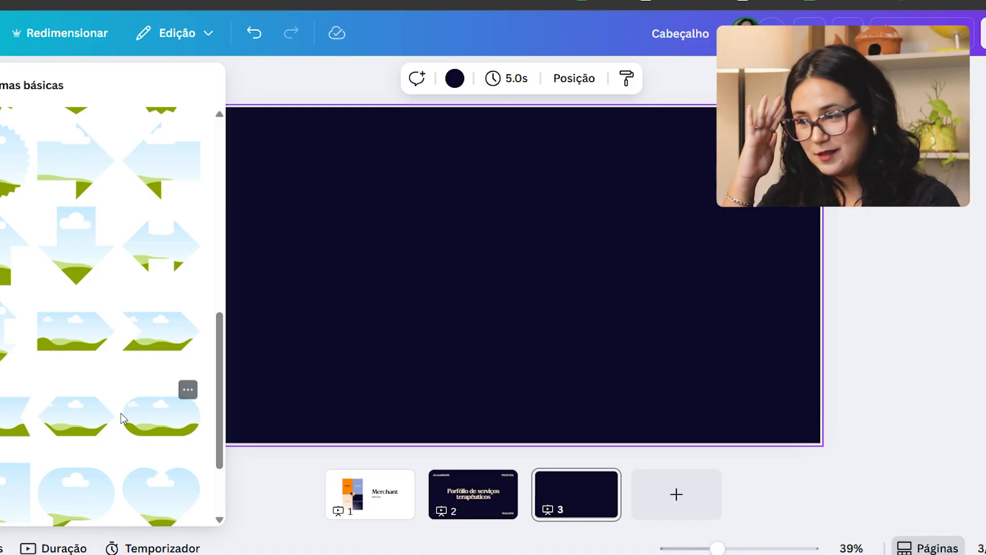
# Step: Add the arch-shaped frame with a rounded top and flat base from the basic frame shapes to page 3
pyautogui.scroll(-6, 122, 419)
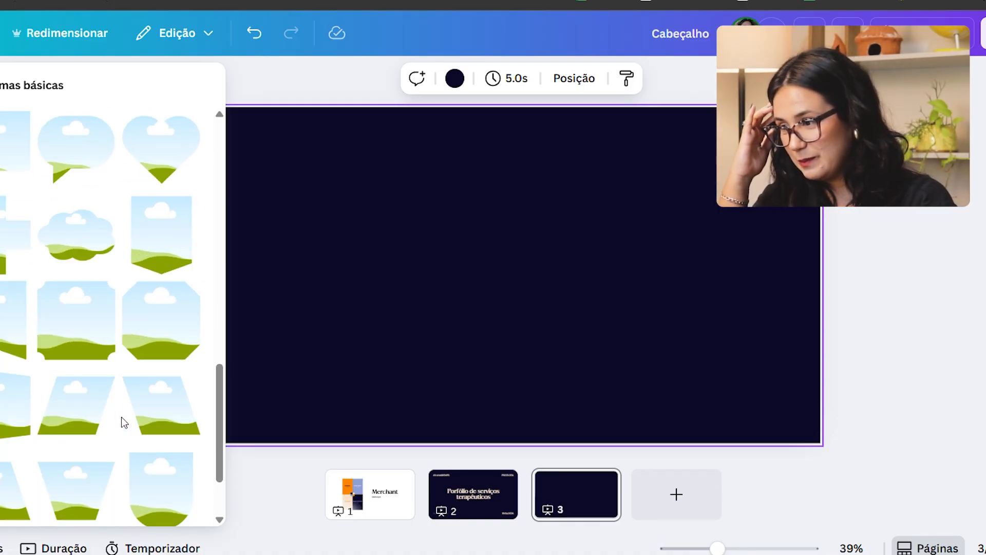
pyautogui.scroll(-2, 131, 401)
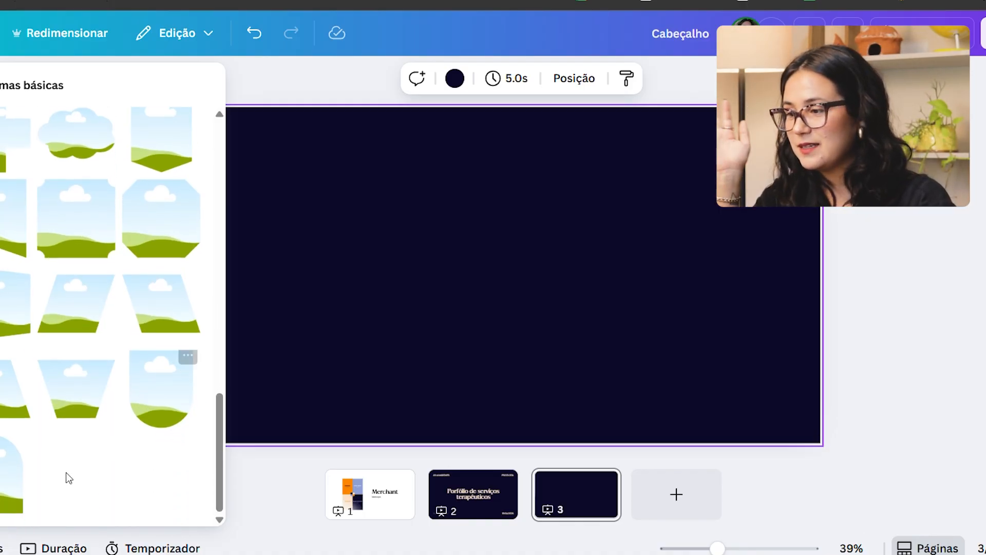
pyautogui.click(32, 484)
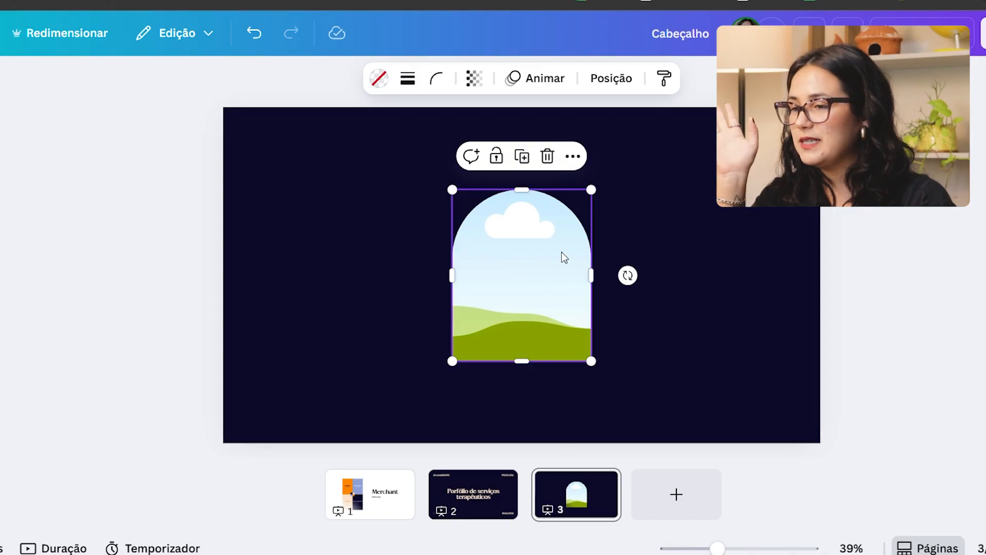
# Step: Move the arch frame to the left half of the page and enlarge it to about 80% of the page height
pyautogui.press('Escape')
pyautogui.click(509, 348)
pyautogui.moveTo(509, 348); pyautogui.dragTo(315, 297)
pyautogui.moveTo(389, 315); pyautogui.dragTo(475, 410)
pyautogui.moveTo(477, 252); pyautogui.dragTo(453, 262)
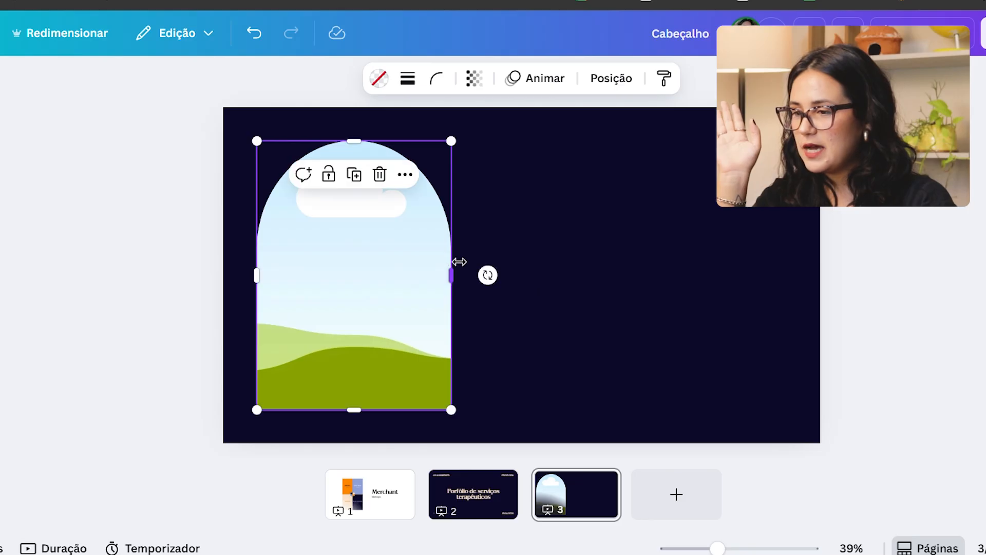
pyautogui.click(457, 329)
pyautogui.moveTo(349, 375); pyautogui.dragTo(349, 376)
pyautogui.click(579, 260)
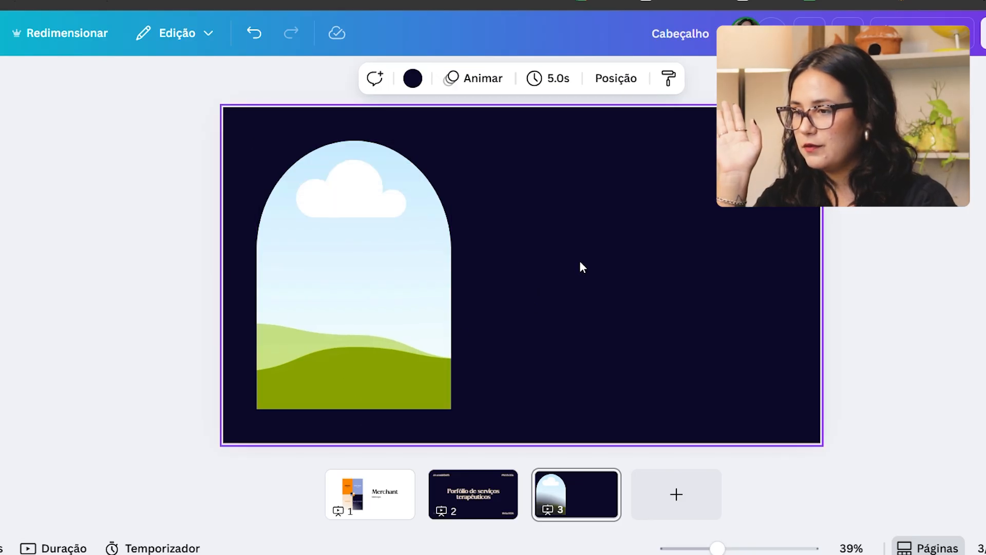
# Step: Return from the basic frame shapes to the main elements library
pyautogui.click(0, 135)
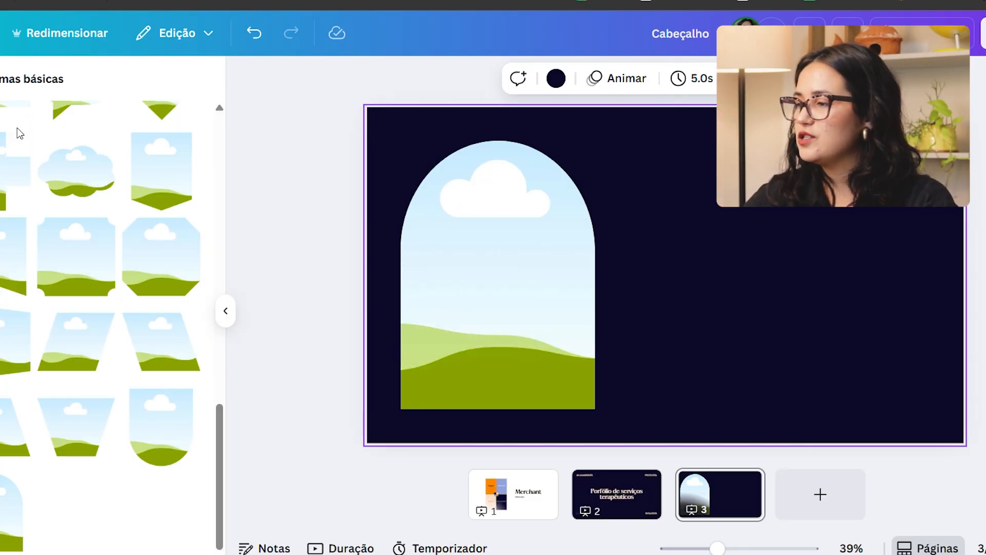
pyautogui.click(0, 135)
pyautogui.click(0, 85)
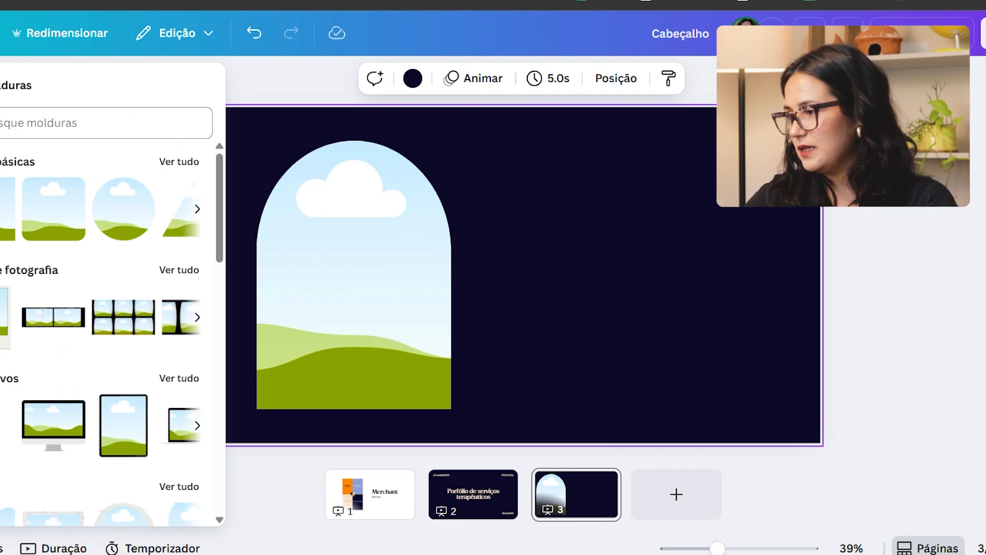
pyautogui.click(31, 129)
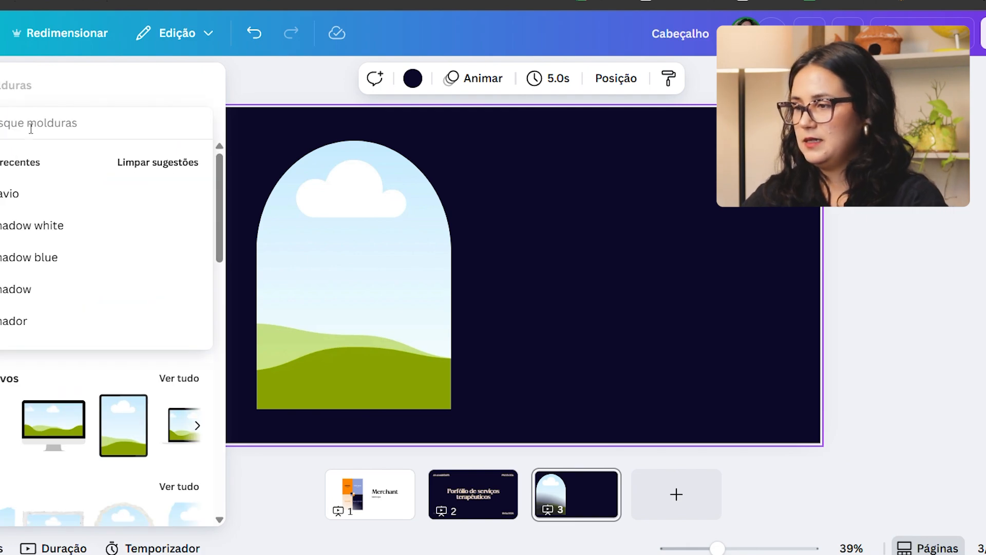
pyautogui.click(5, 85)
pyautogui.scroll(-10, 71, 284)
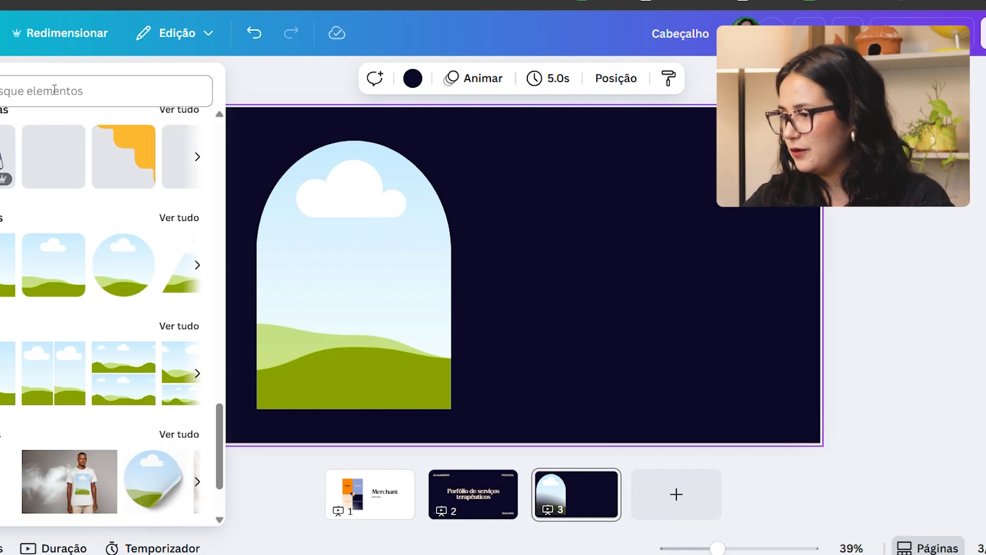
pyautogui.scroll(15, 71, 283)
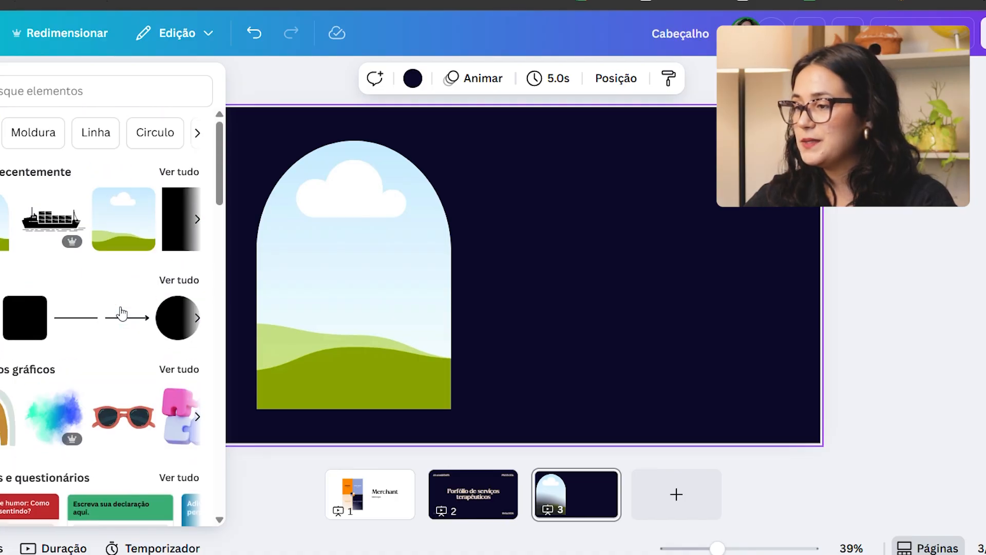
# Step: Search the elements library for "mulher" and show all matching photos
pyautogui.click(56, 92)
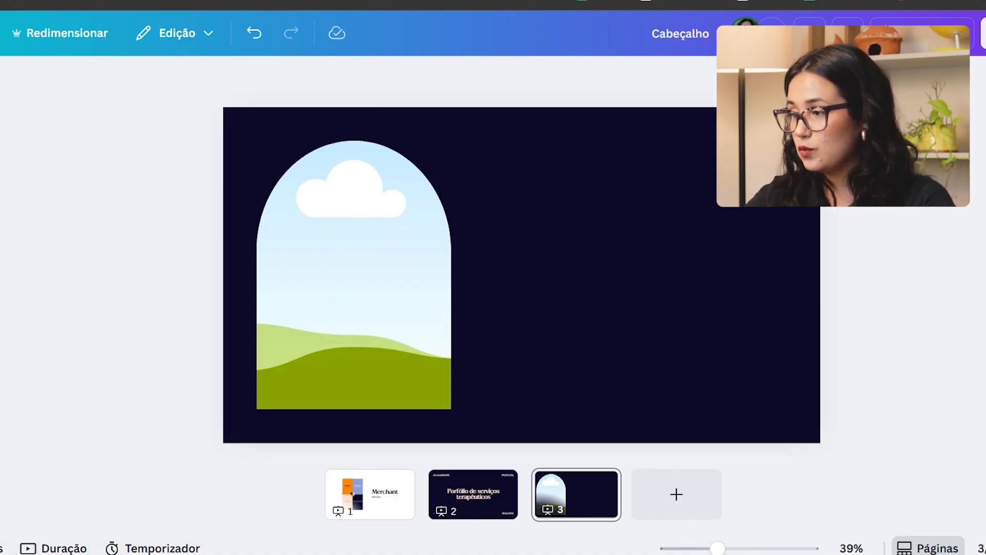
pyautogui.click(1, 129)
pyautogui.click(109, 90)
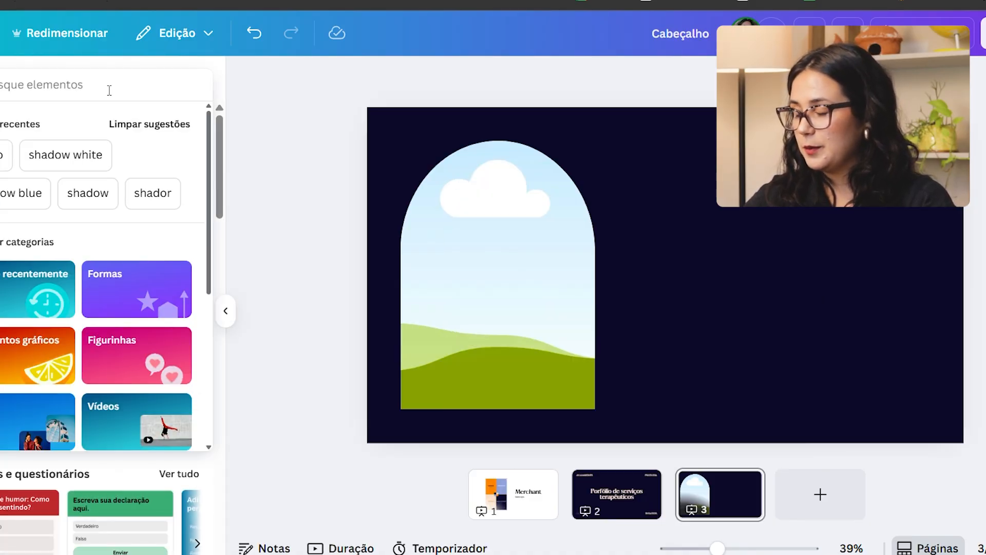
pyautogui.write('mulher')
pyautogui.press('Return')
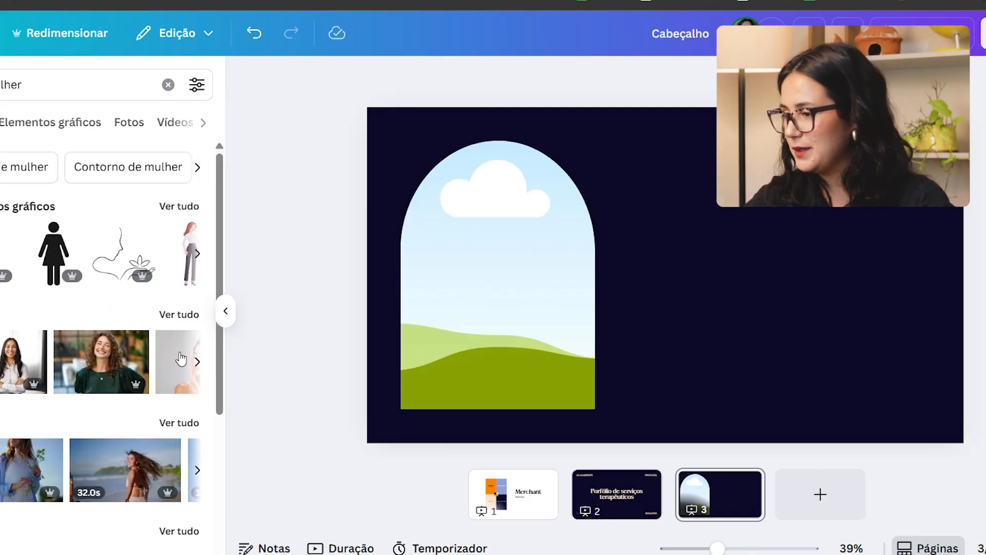
pyautogui.click(174, 316)
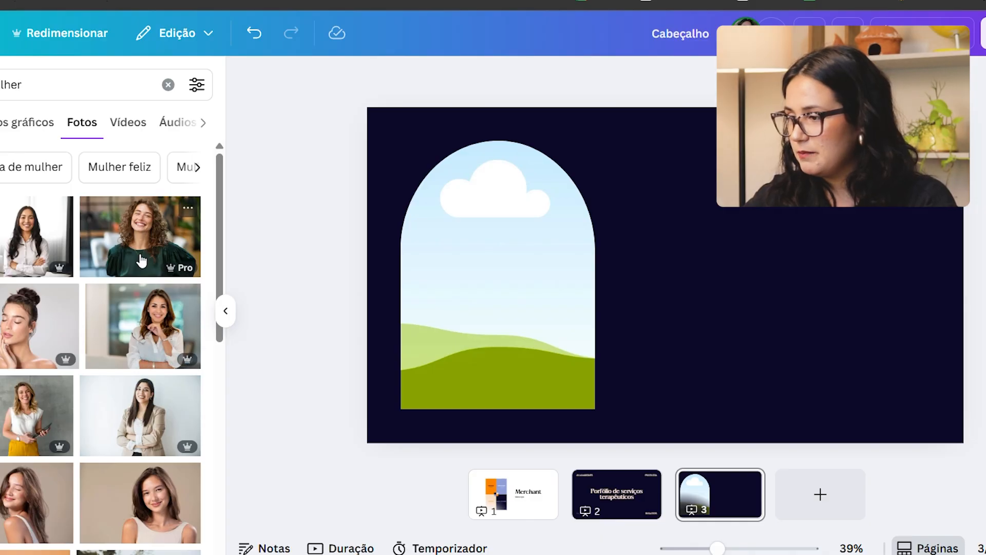
# Step: Fill the arch frame with the photo of the woman beside palm leaves and widen the frame slightly
pyautogui.scroll(-15, 120, 314)
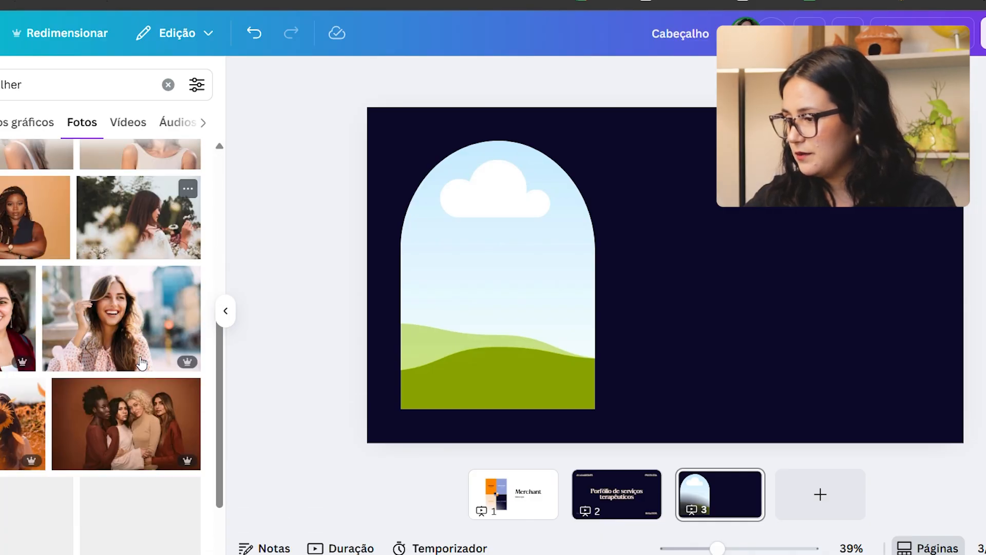
pyautogui.scroll(-3, 149, 370)
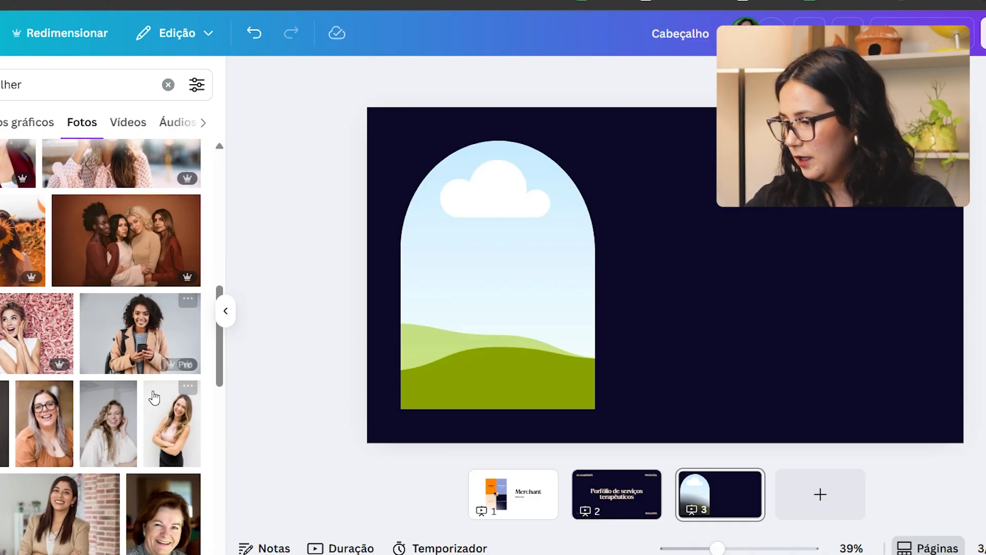
pyautogui.scroll(-2, 169, 421)
pyautogui.scroll(-7, 173, 463)
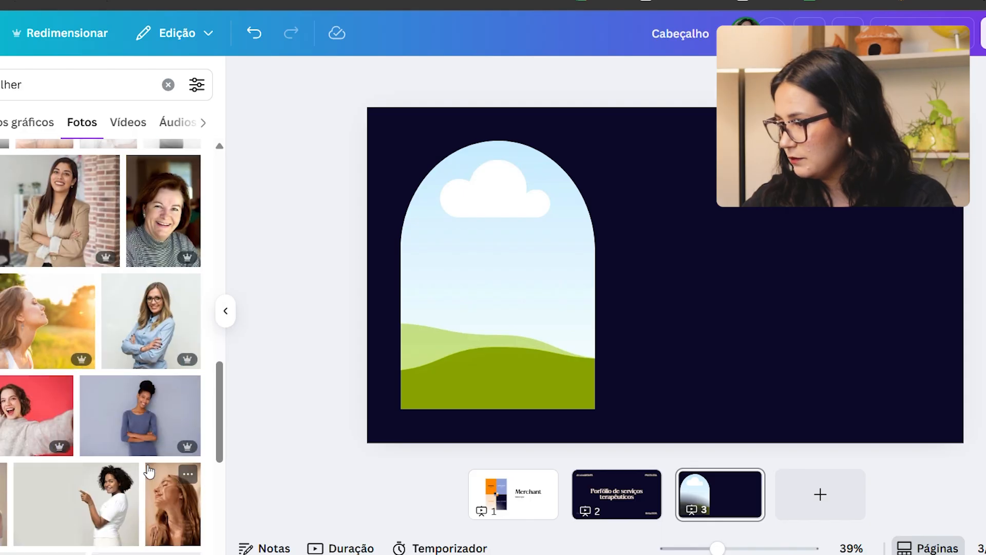
pyautogui.scroll(-8, 149, 472)
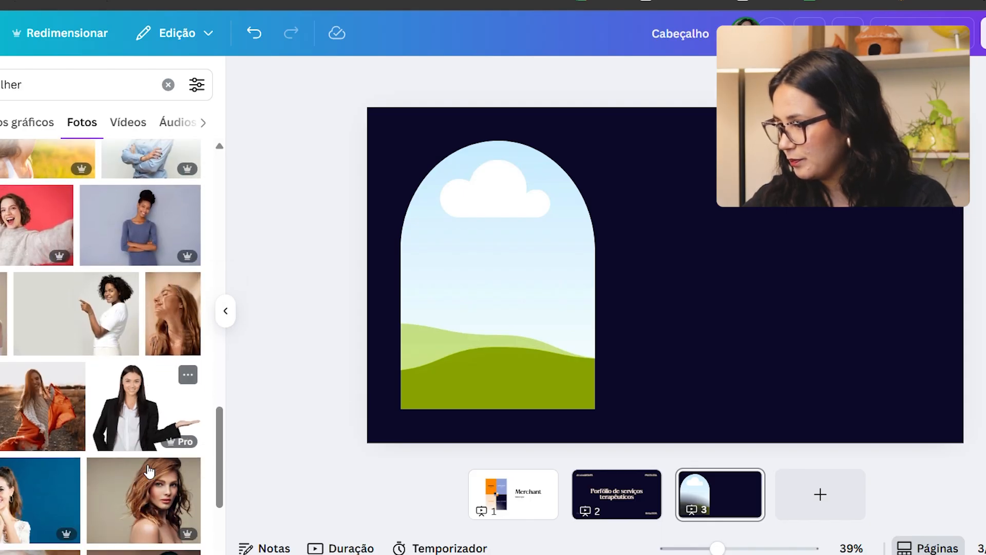
pyautogui.scroll(-6, 149, 471)
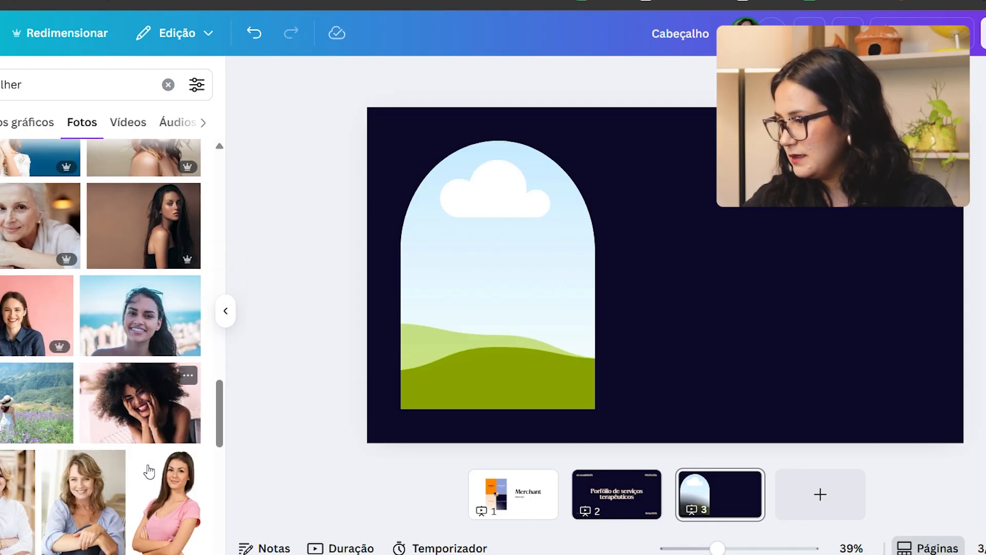
pyautogui.scroll(-2, 147, 465)
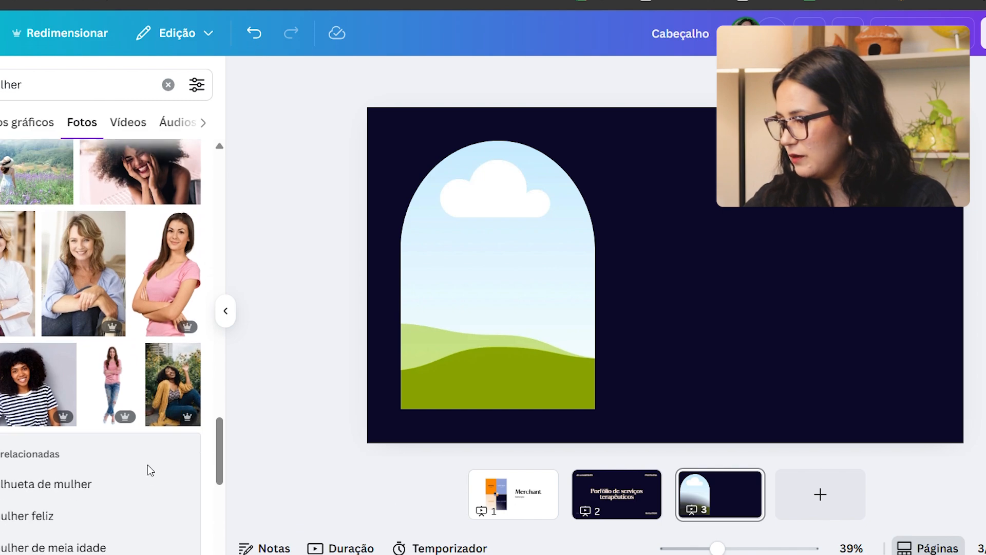
pyautogui.scroll(-6, 180, 454)
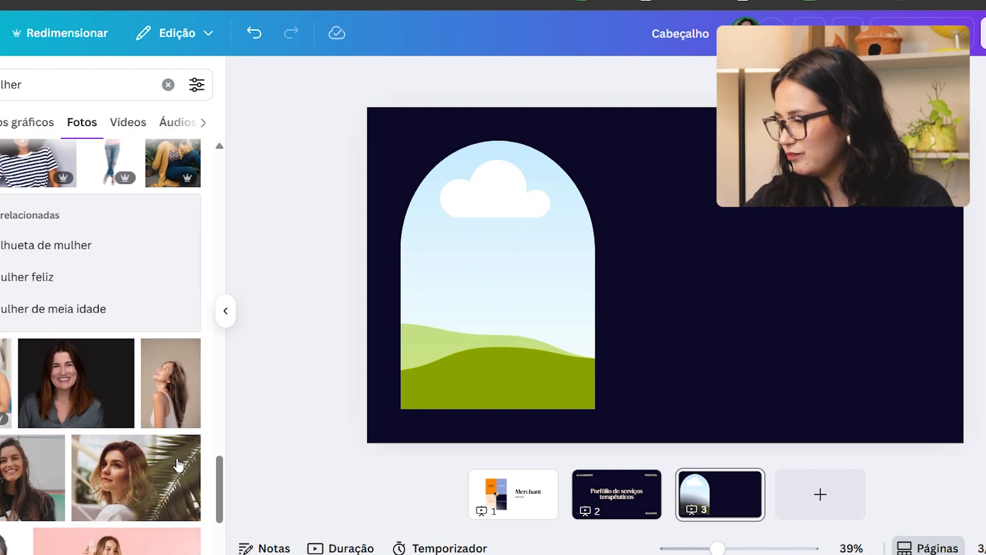
pyautogui.moveTo(122, 401); pyautogui.dragTo(527, 294)
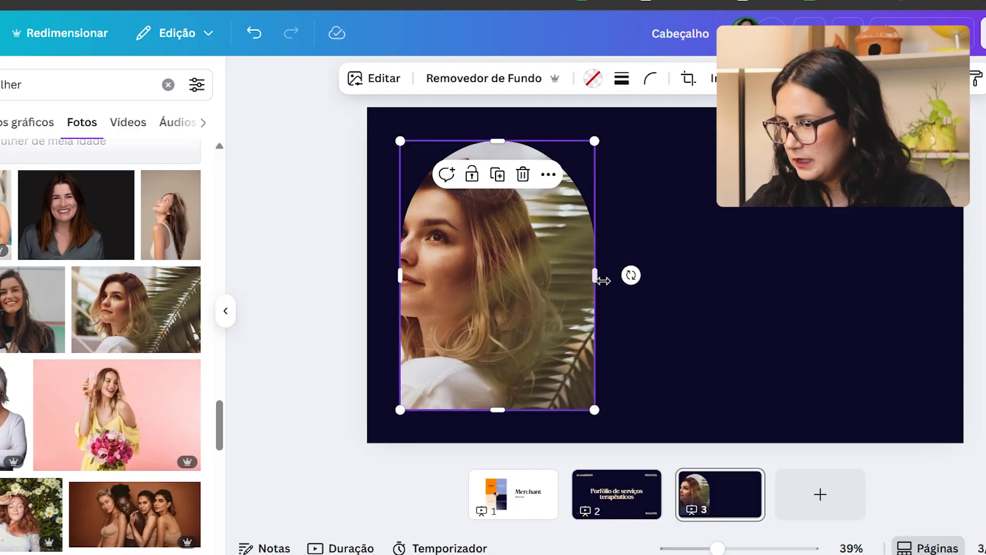
pyautogui.moveTo(596, 277); pyautogui.dragTo(614, 276)
# Step: Replace the framed photo with the one of the long-haired woman in a dark sleeveless top outdoors
pyautogui.scroll(-7, 211, 345)
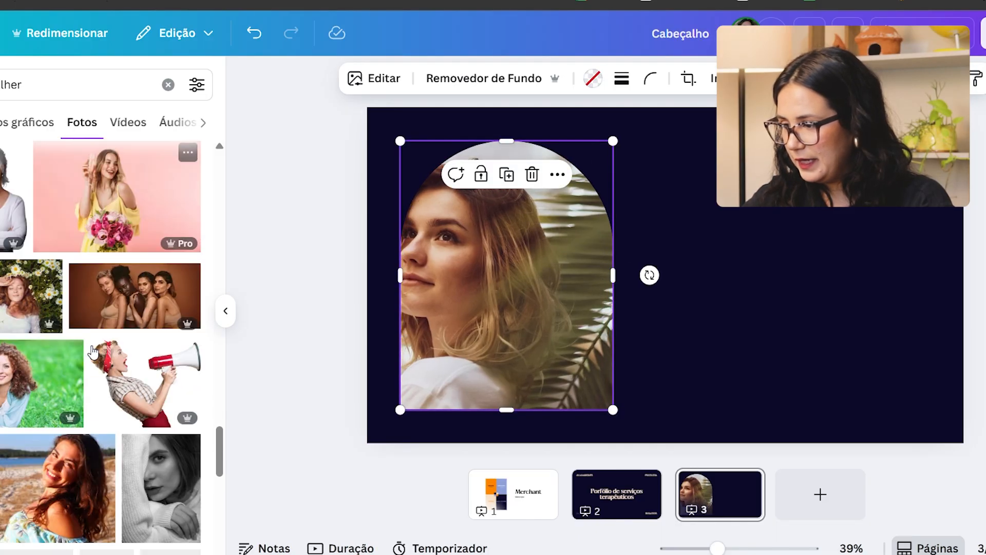
pyautogui.scroll(-5, 95, 354)
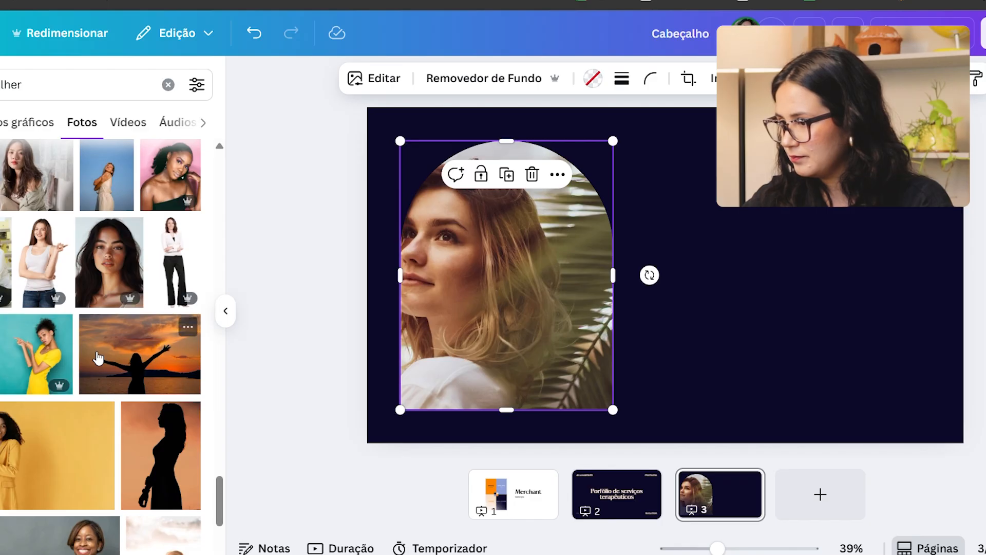
pyautogui.scroll(-7, 97, 358)
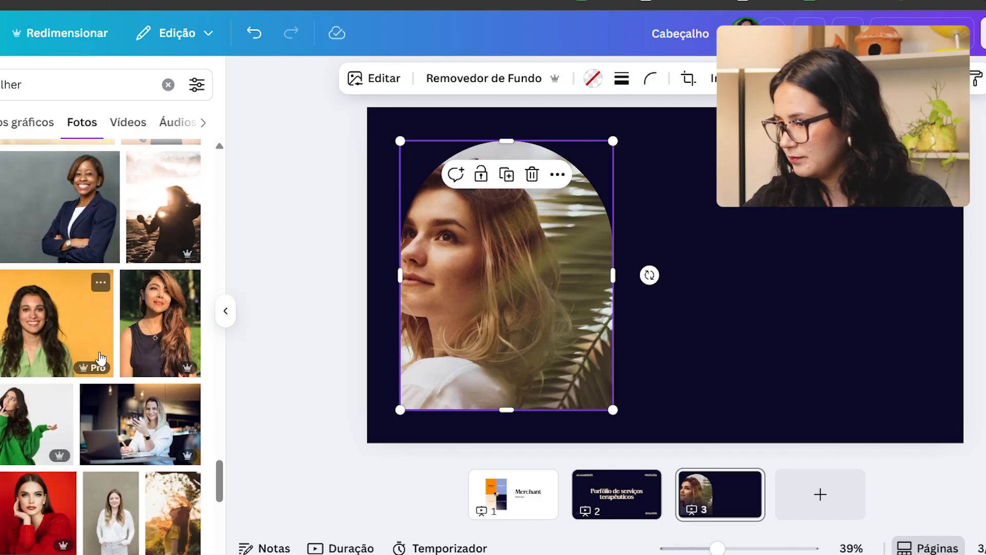
pyautogui.scroll(-3, 101, 358)
pyautogui.scroll(2, 102, 358)
pyautogui.moveTo(160, 254); pyautogui.dragTo(519, 288)
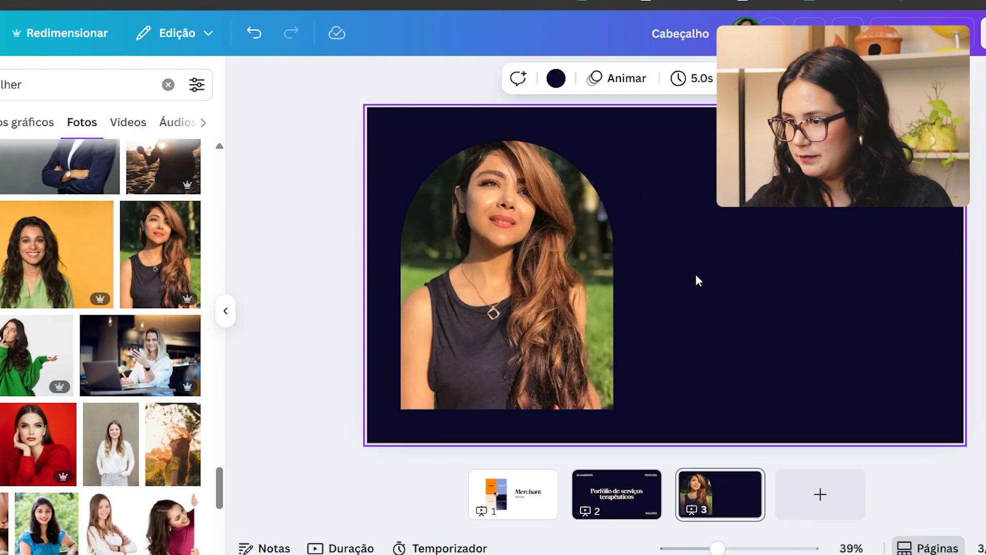
# Step: Replace the framed photo with the one of the woman in a red blazer against a light wall
pyautogui.scroll(-10, 51, 450)
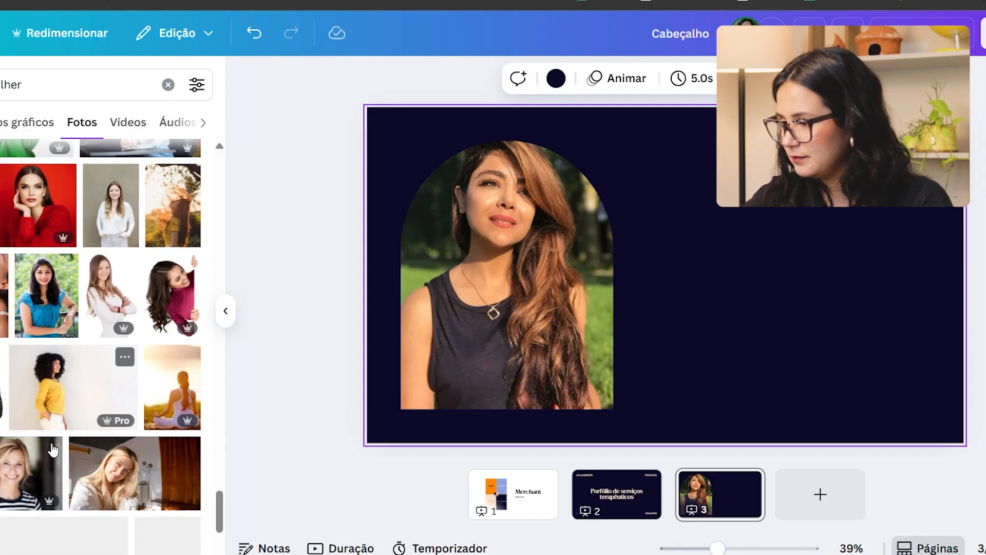
pyautogui.scroll(3, 67, 445)
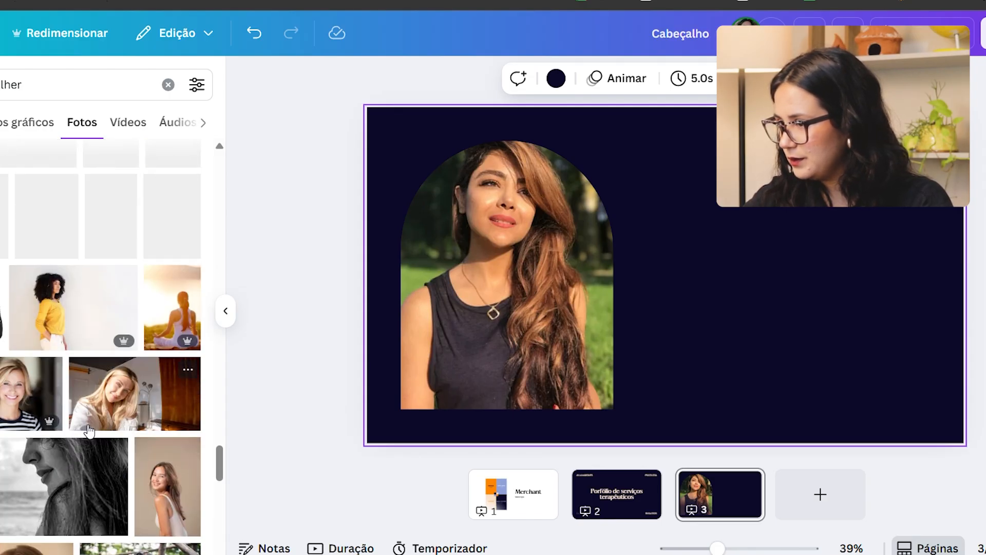
pyautogui.scroll(-2, 133, 452)
pyautogui.scroll(-3, 140, 457)
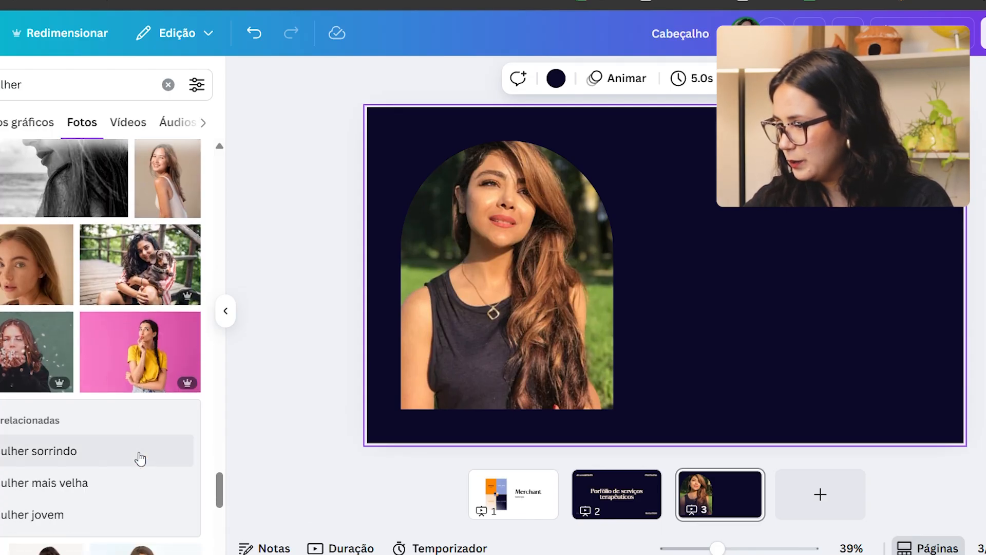
pyautogui.scroll(-5, 140, 455)
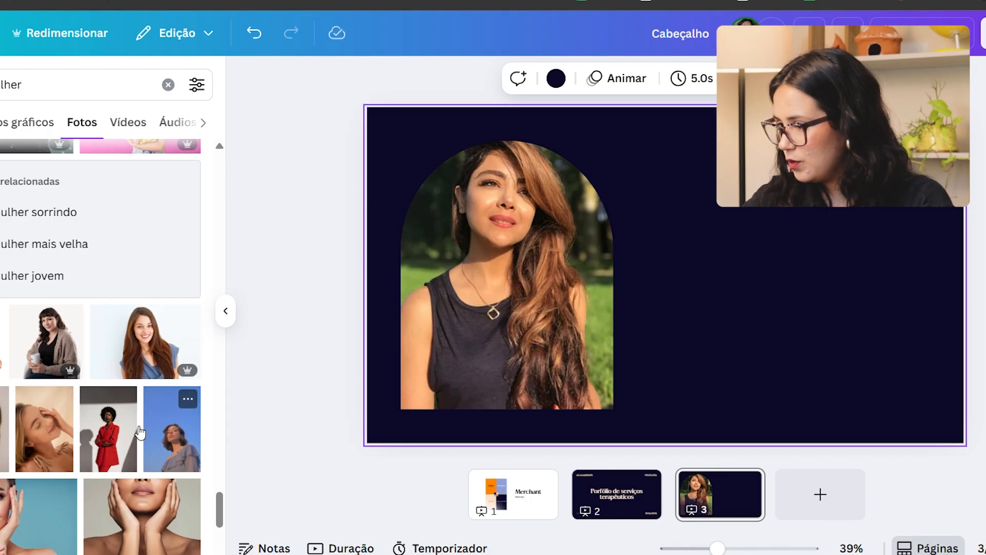
pyautogui.moveTo(111, 417); pyautogui.dragTo(564, 201)
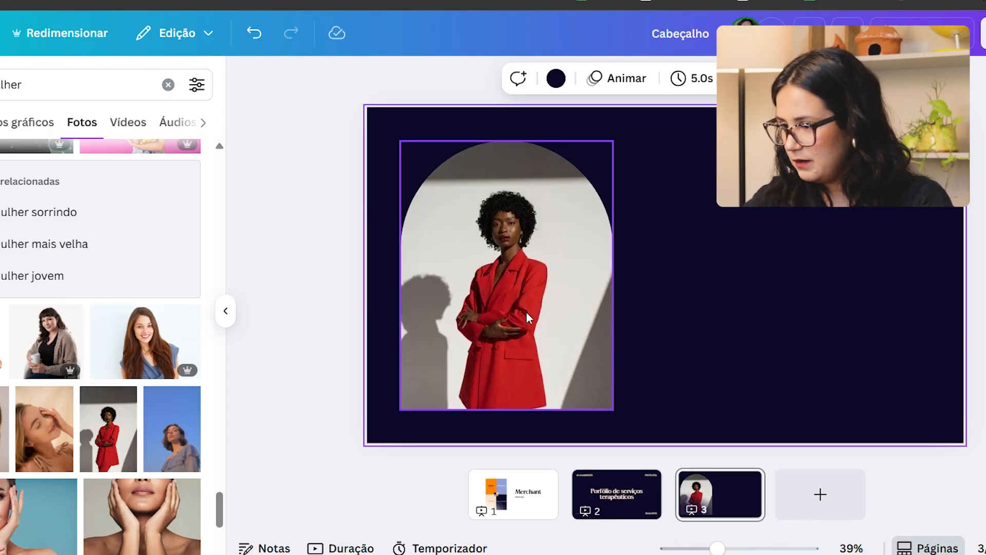
# Step: Resize the arch frame to slightly narrower proportions, keeping it about 80% of the page height
pyautogui.scroll(-5, 175, 442)
pyautogui.click(614, 341)
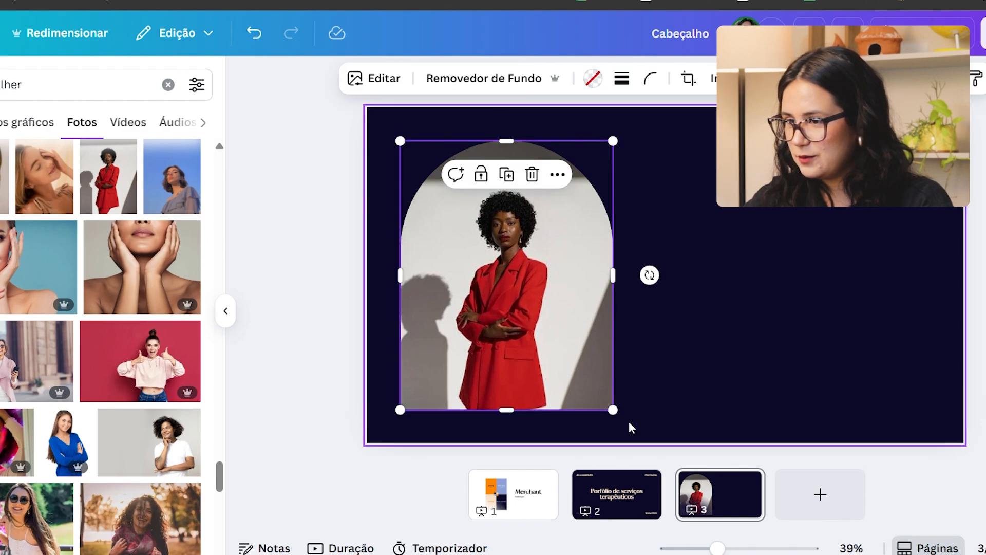
pyautogui.moveTo(612, 410); pyautogui.dragTo(565, 349)
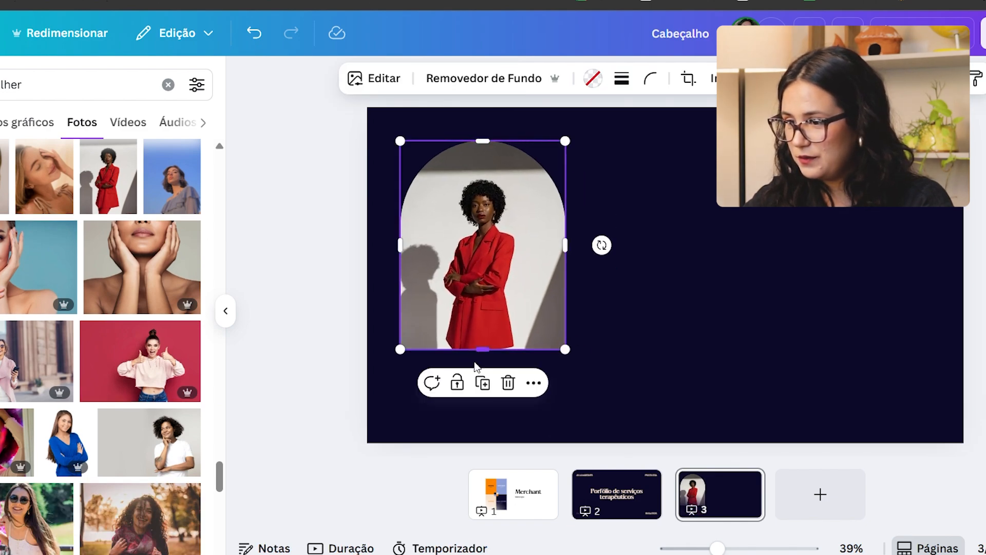
pyautogui.moveTo(482, 350)
pyautogui.mouseDown()
pyautogui.moveTo(480, 409)
pyautogui.moveTo(482, 367)
pyautogui.mouseUp()
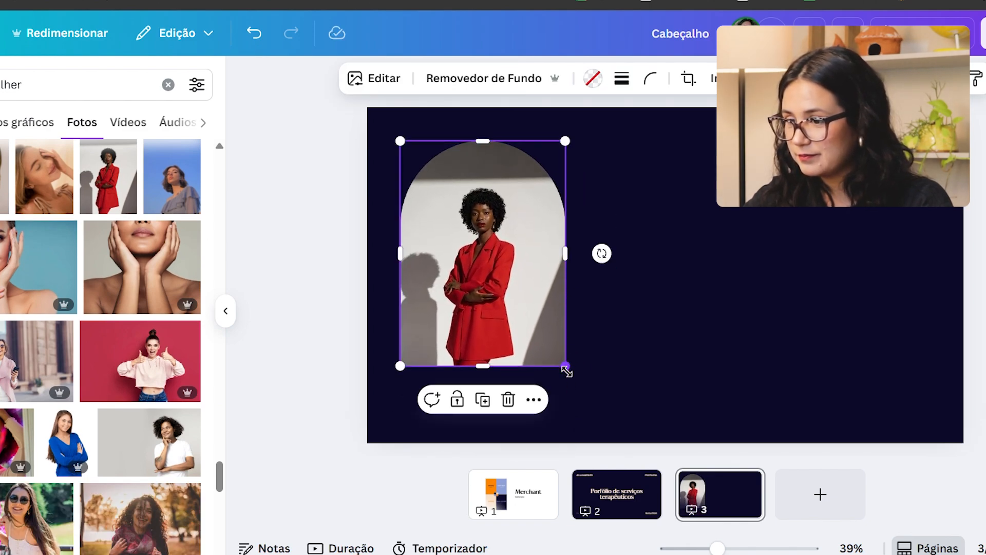
pyautogui.moveTo(566, 370); pyautogui.dragTo(586, 421)
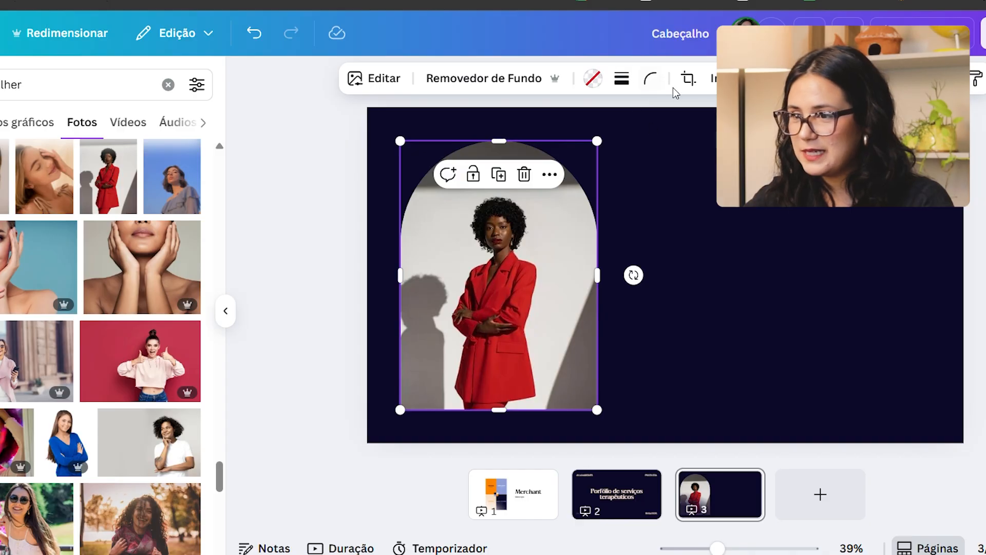
# Step: Crop the arch photo by enlarging the image inside the frame and repositioning it so the woman's upper body fills the arch
pyautogui.click(689, 80)
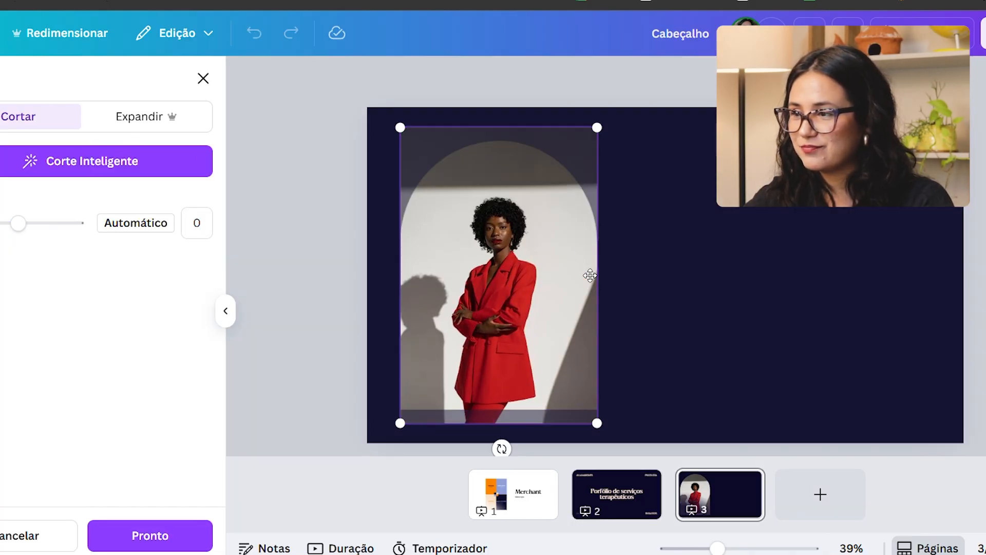
pyautogui.moveTo(597, 130); pyautogui.dragTo(650, 62)
pyautogui.moveTo(570, 205); pyautogui.dragTo(546, 227)
pyautogui.click(168, 539)
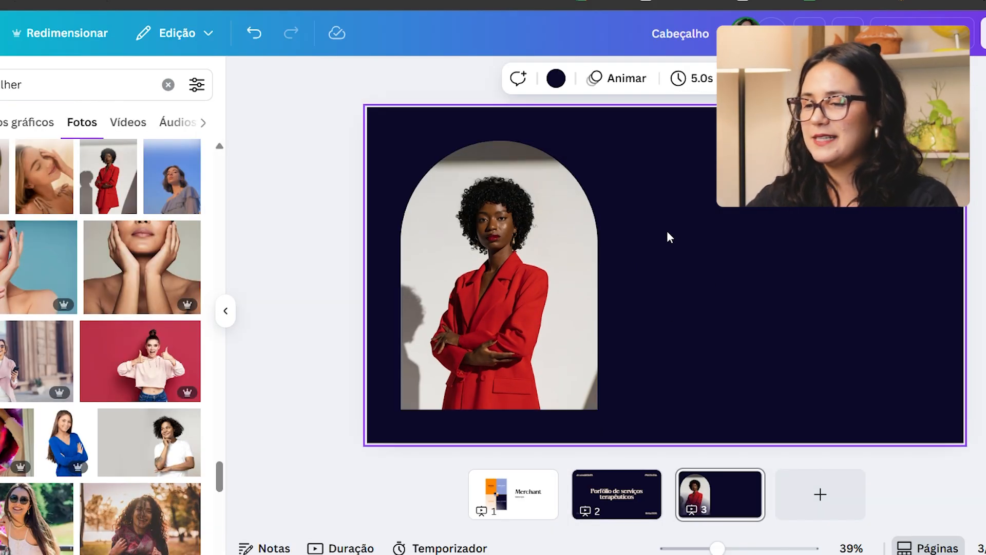
# Step: Copy the title "Porfólio de serviços terapêuticos" and the "SAÚDE MENTAL" text from page 2 onto page 3
pyautogui.click(608, 501)
pyautogui.click(689, 313)
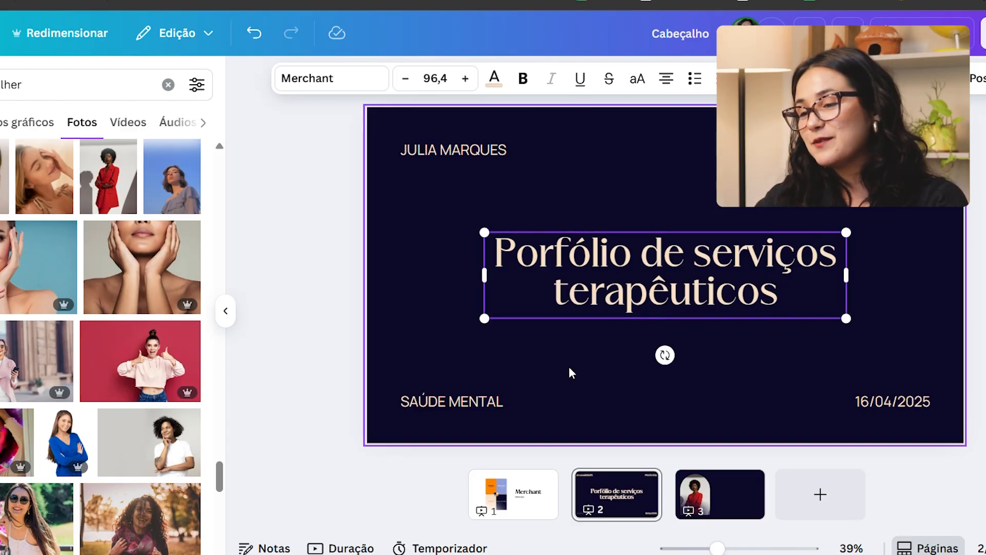
pyautogui.click(451, 421)
pyautogui.click(477, 400)
pyautogui.keyDown('shift'); pyautogui.click(542, 273); pyautogui.keyUp('shift')
pyautogui.hotkey('ctrl', 'c')
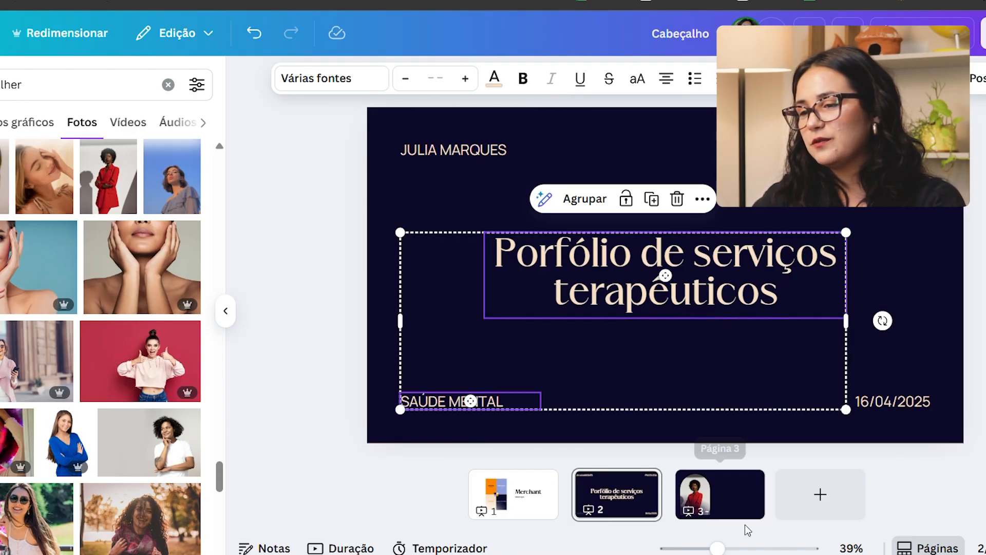
pyautogui.click(729, 501)
pyautogui.hotkey('ctrl', 'v')
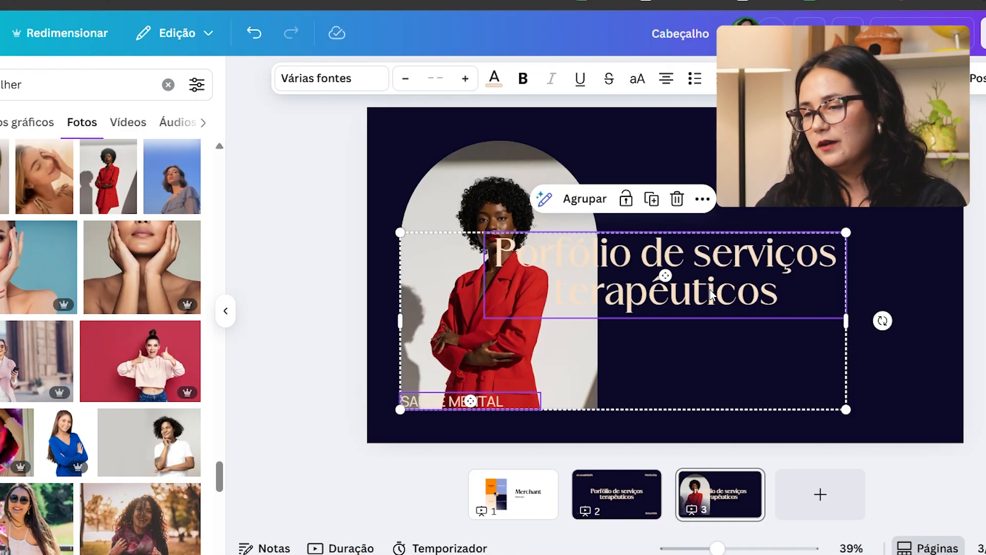
# Step: Left-align both copied texts and move the title to the right of the arch photo's upper half
pyautogui.click(666, 78)
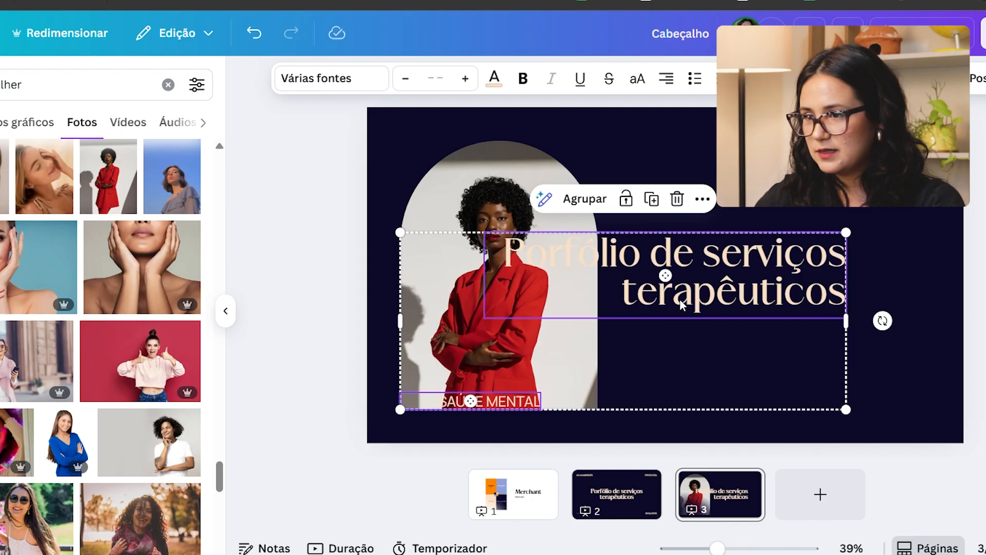
pyautogui.click(666, 79)
pyautogui.press('Escape')
pyautogui.moveTo(731, 278); pyautogui.dragTo(832, 223)
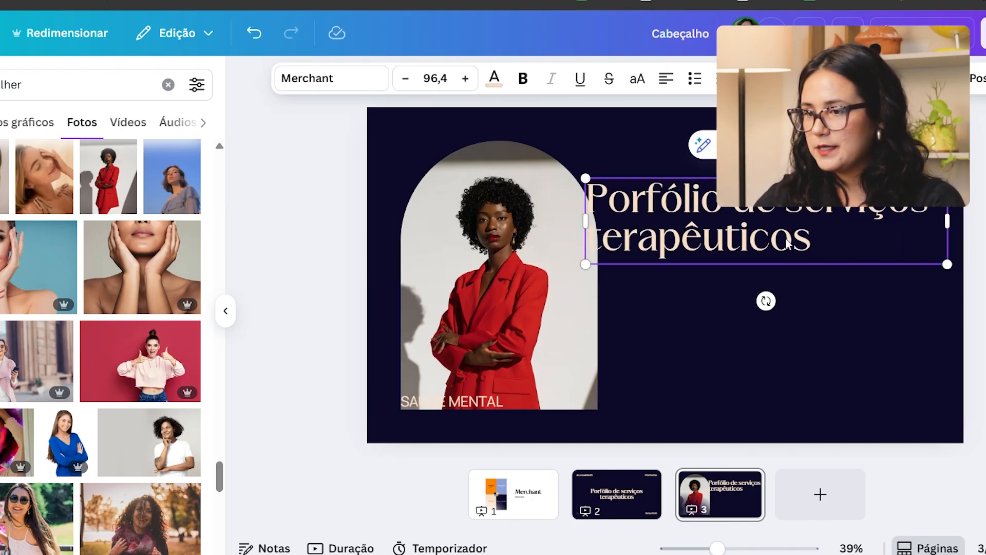
# Step: Move the "SAÚDE MENTAL" text below the title and shrink the title to font size 75,3
pyautogui.click(463, 403)
pyautogui.moveTo(463, 402); pyautogui.dragTo(666, 298)
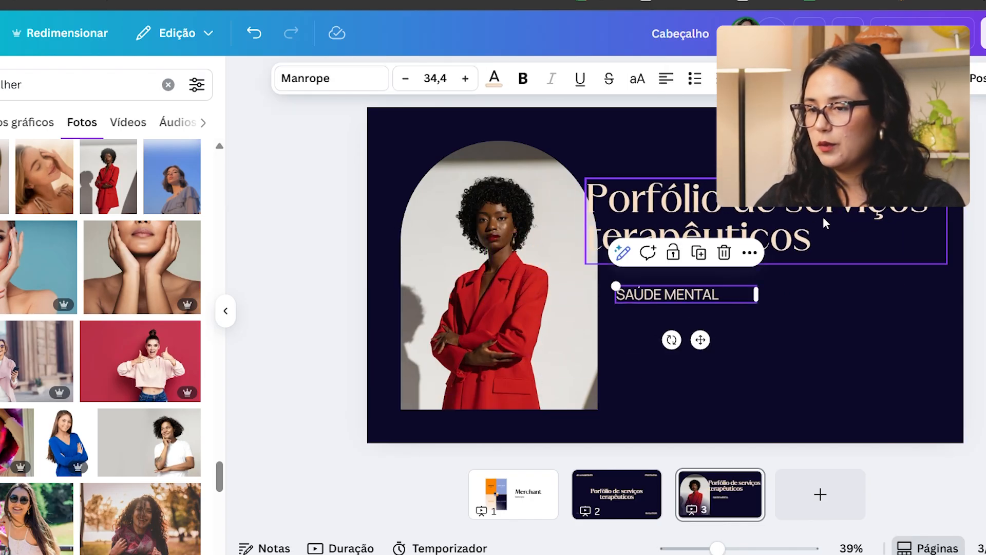
pyautogui.click(941, 259)
pyautogui.moveTo(947, 264); pyautogui.dragTo(868, 212)
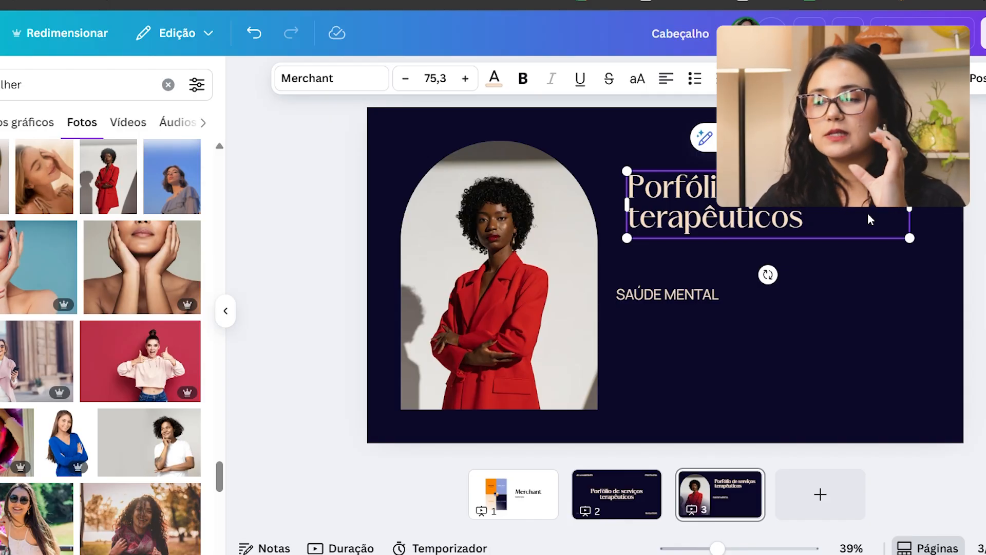
# Step: Try "Sobre mim" as the page 3 title and replace it with "Prazer," followed by the professional's full name
pyautogui.doubleClick(874, 220)
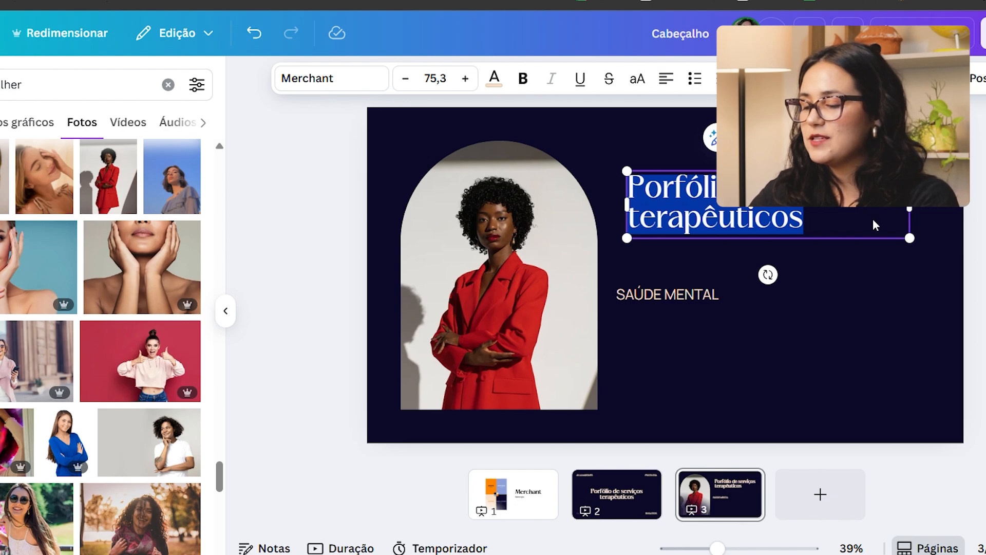
pyautogui.write('Sobre mim')
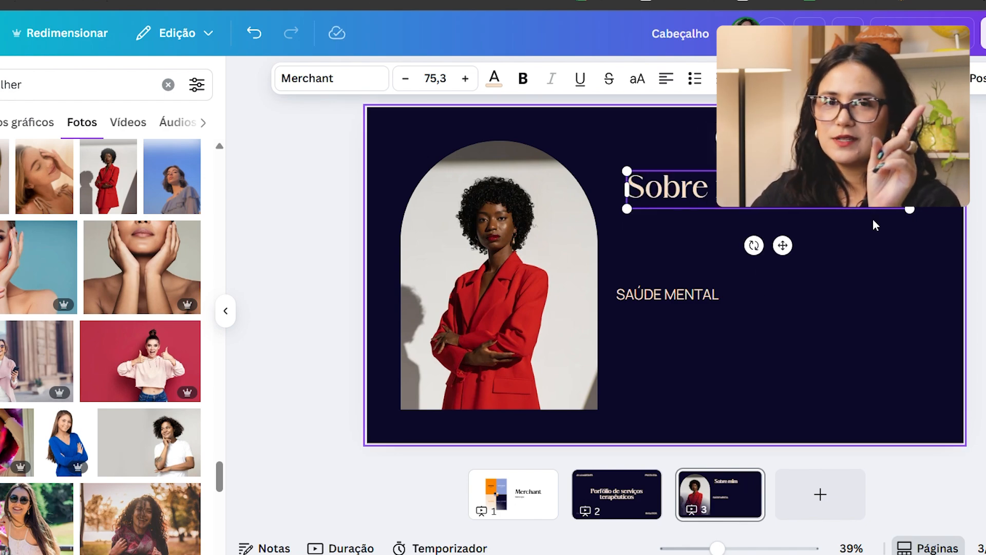
pyautogui.hotkey('ctrl', 'a')
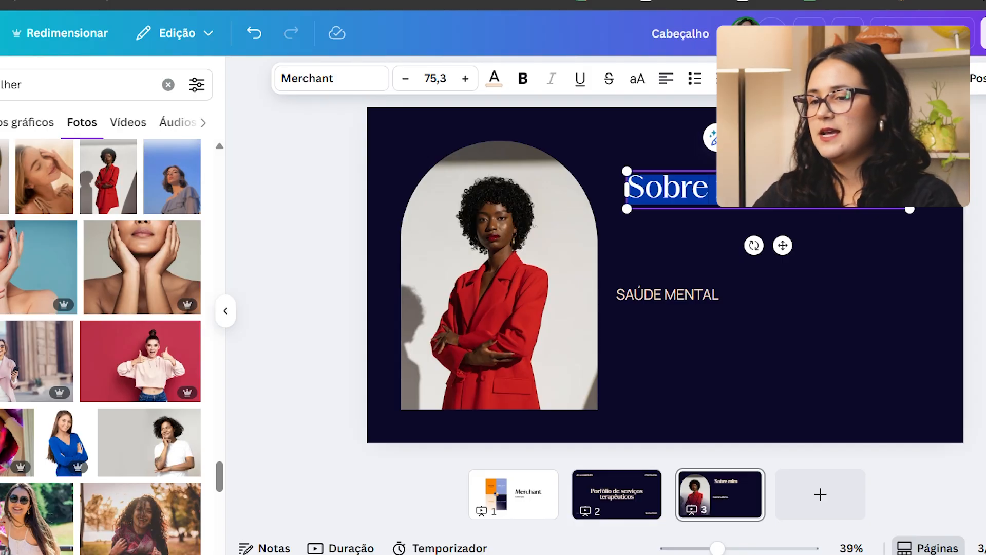
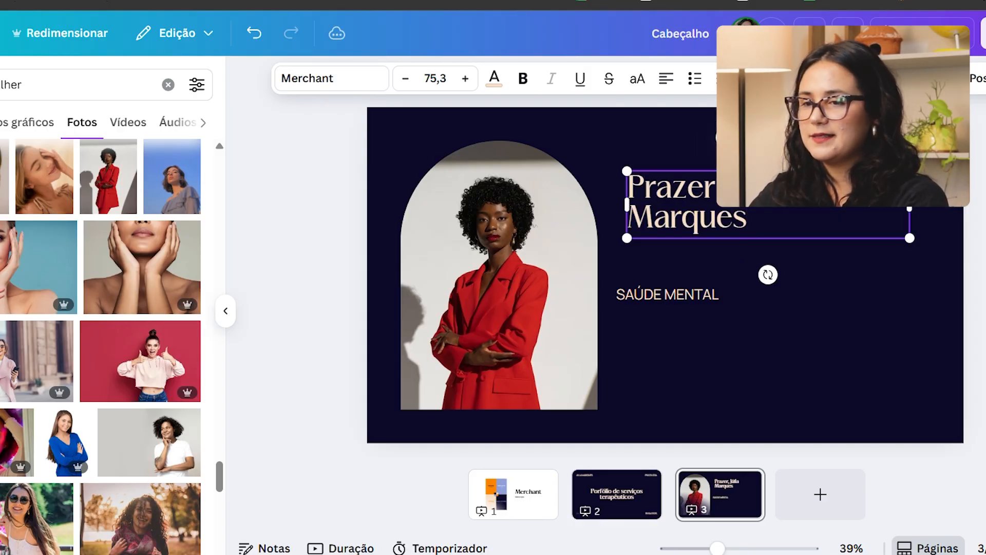
pyautogui.click(857, 313)
# Step: Correct the first name in page 2's corner text by replacing its U with an accented Ú
pyautogui.click(617, 495)
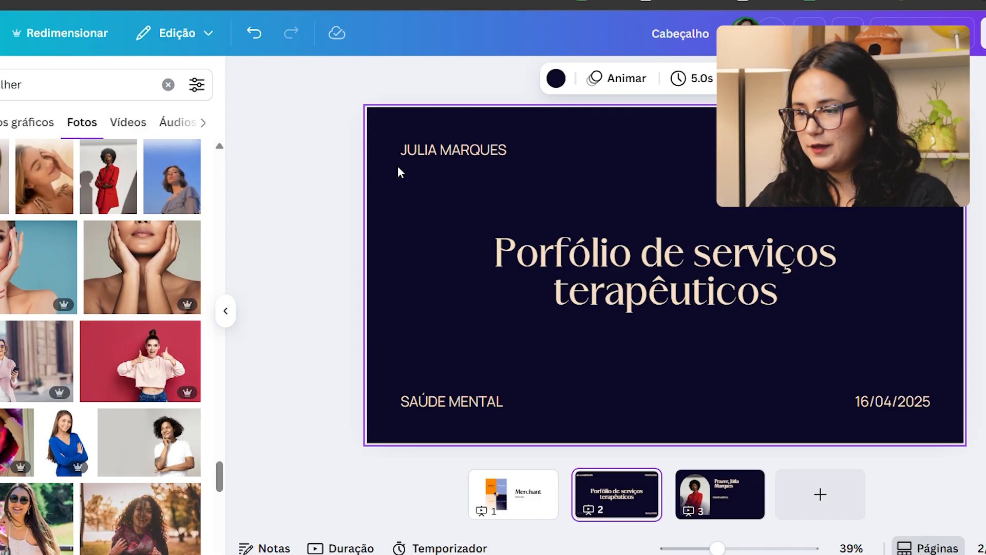
pyautogui.doubleClick(425, 152)
pyautogui.press('BackSpace')
pyautogui.write('Ú')
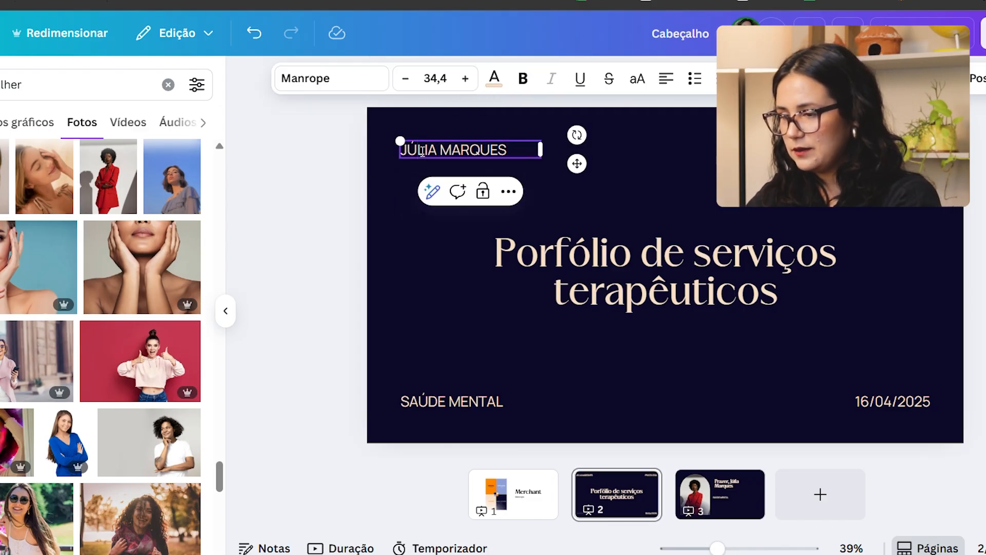
# Step: Widen the page 3 title box so the greeting fits on one line and shift it slightly toward the photo
pyautogui.click(742, 483)
pyautogui.click(751, 205)
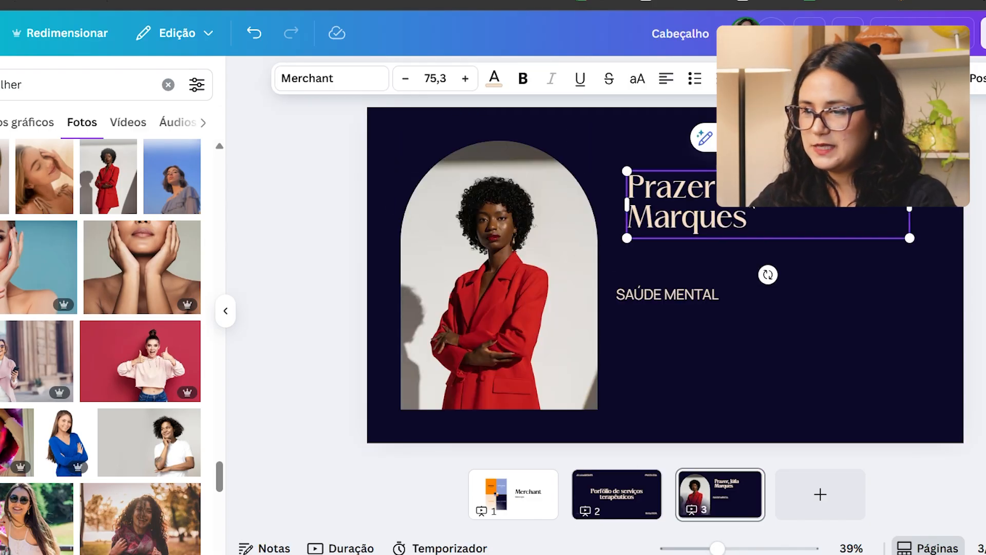
pyautogui.moveTo(916, 216); pyautogui.dragTo(949, 212)
pyautogui.moveTo(879, 201); pyautogui.dragTo(868, 213)
# Step: Move the "SAÚDE MENTAL" text directly under the title and widen its box to about 970
pyautogui.click(670, 294)
pyautogui.moveTo(670, 295); pyautogui.dragTo(668, 237)
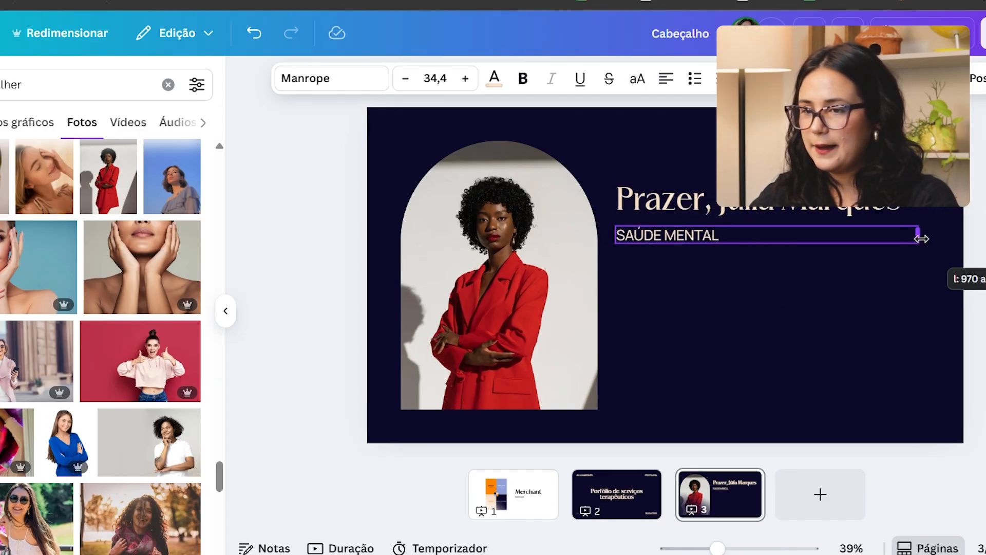
pyautogui.moveTo(921, 239); pyautogui.dragTo(921, 238)
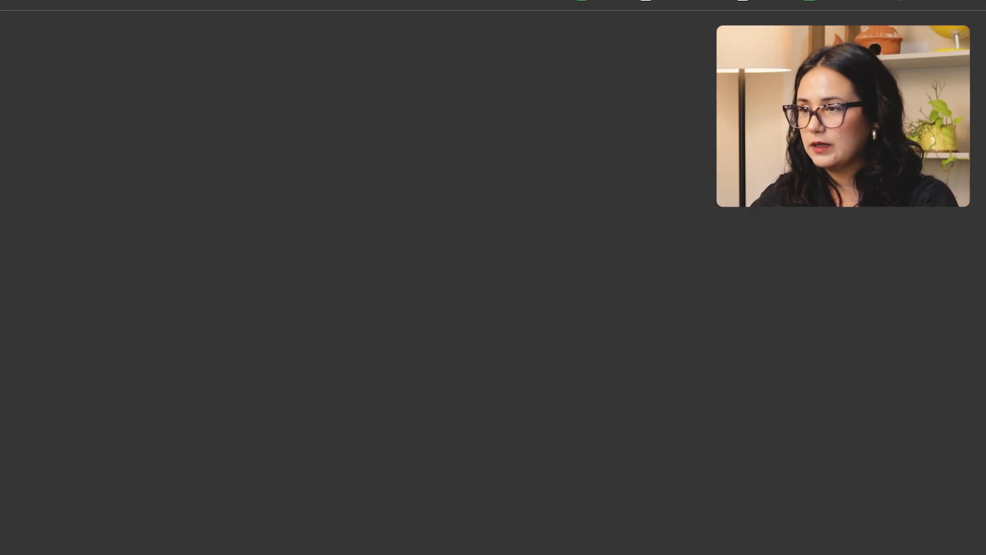
# Step: Search the web for lorem ipsum and copy the placeholder text from "Lorem ipsum dolor sit amet" to "congue est."
pyautogui.write('lorem ipsum')
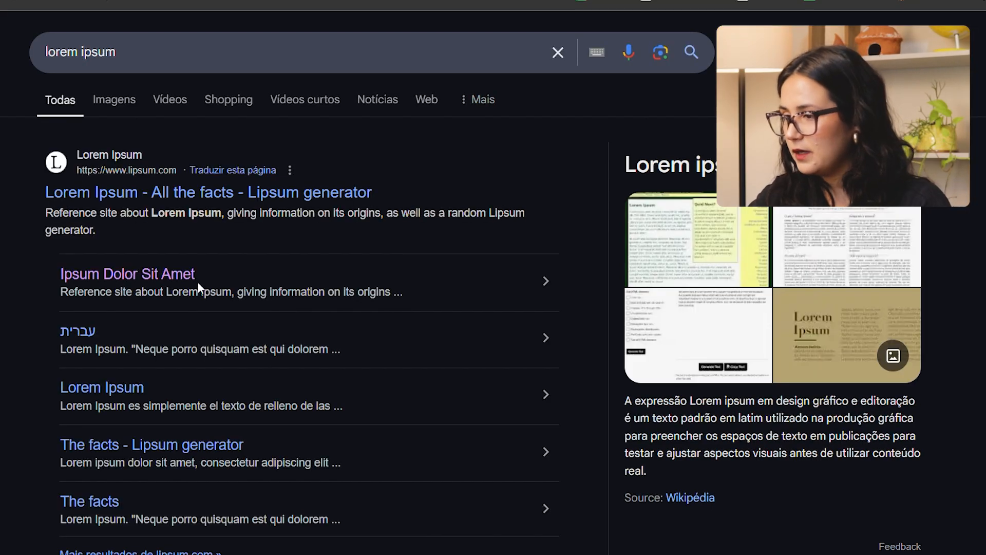
pyautogui.click(146, 274)
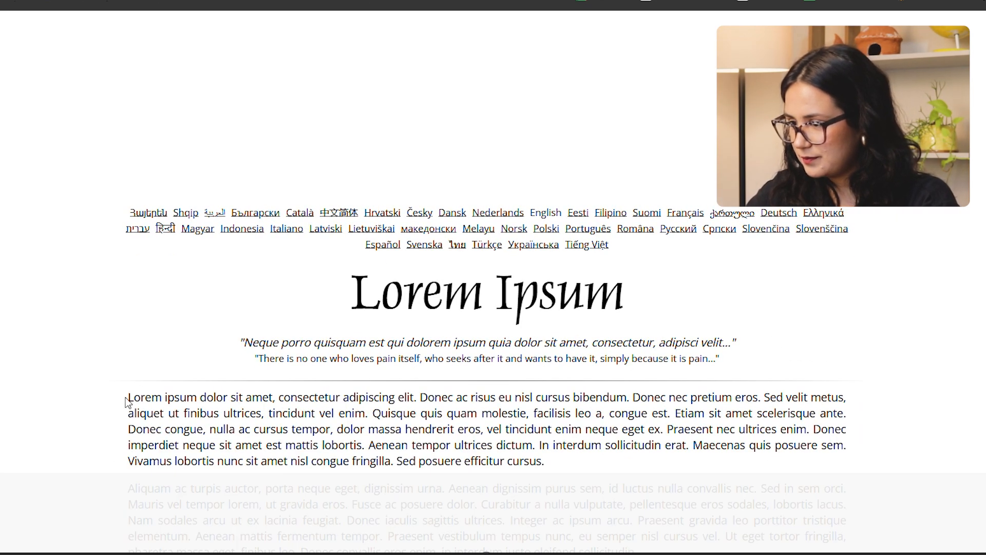
pyautogui.moveTo(127, 403); pyautogui.dragTo(687, 413)
pyautogui.hotkey('ctrl', 'c')
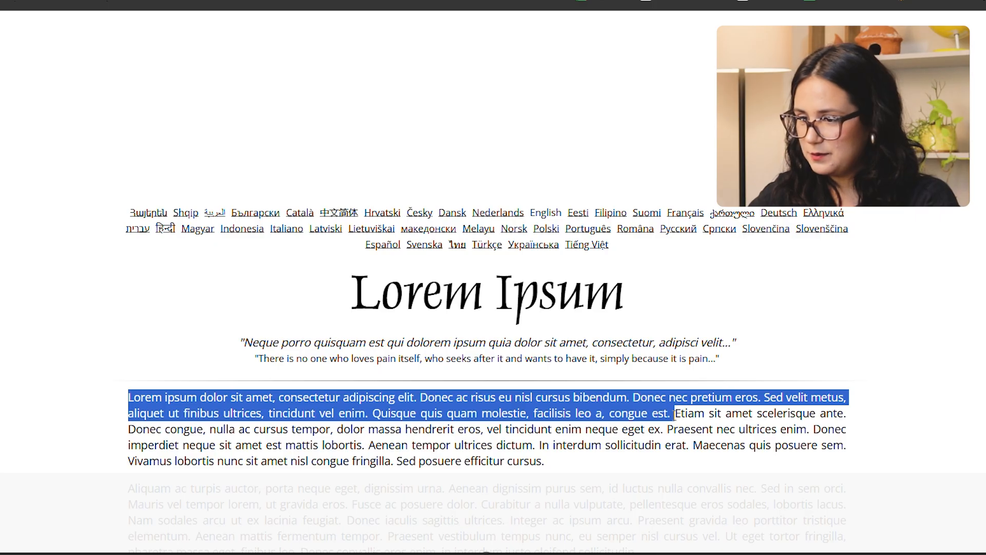
pyautogui.hotkey('ctrl', 'Tab')
# Step: Replace the "SAÚDE MENTAL" text under the page 3 title with the copied lorem ipsum paragraph
pyautogui.doubleClick(731, 236)
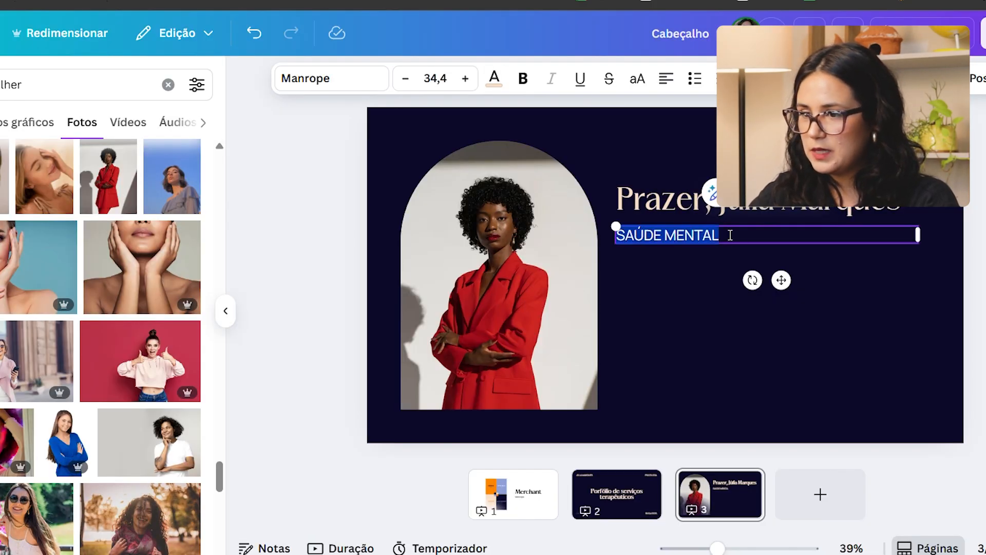
pyautogui.hotkey('ctrl', 'v')
pyautogui.click(905, 377)
pyautogui.click(349, 1)
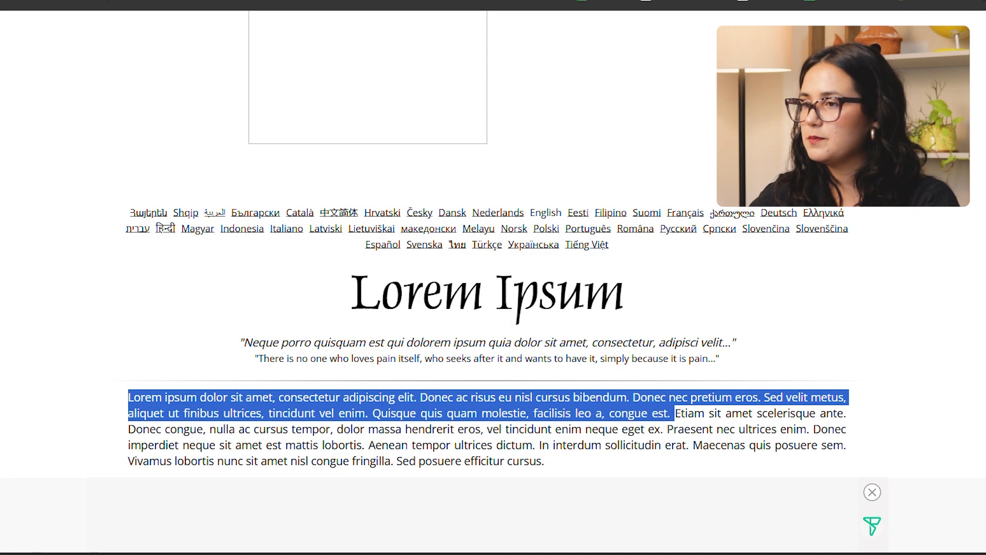
pyautogui.rightClick(349, 1)
pyautogui.click(307, 25)
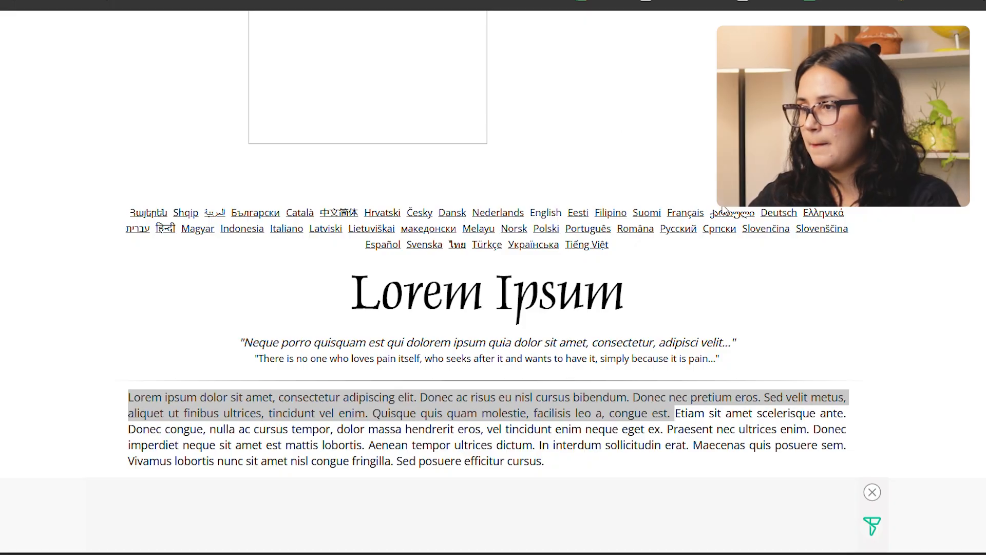
pyautogui.hotkey('ctrl', 'Tab')
# Step: Scale the lorem ipsum paragraph down to font size 33 and adjust its box to about the title's width
pyautogui.click(884, 306)
pyautogui.moveTo(921, 350); pyautogui.dragTo(908, 337)
pyautogui.moveTo(935, 294); pyautogui.dragTo(912, 290)
pyautogui.click(968, 344)
pyautogui.moveTo(791, 307); pyautogui.dragTo(791, 305)
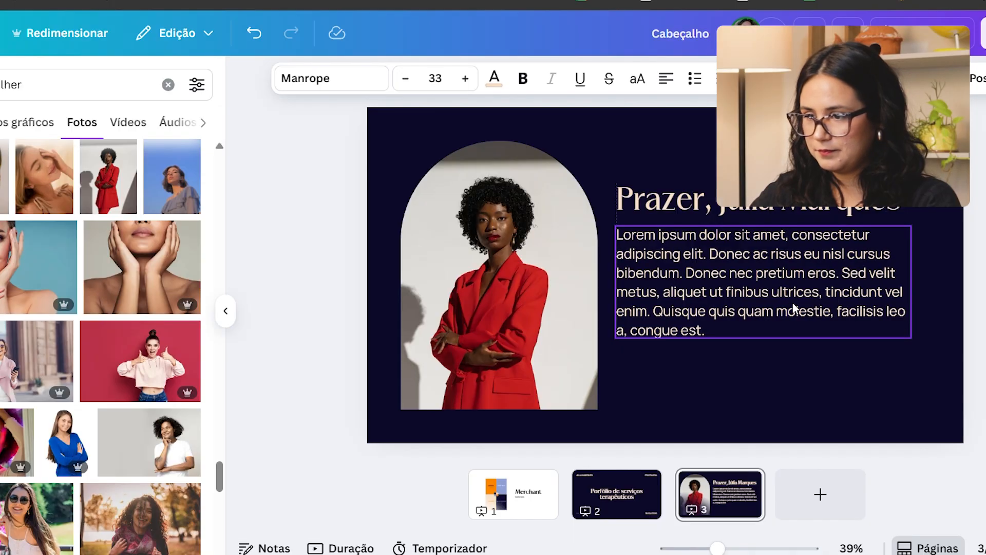
# Step: Move the title and paragraph together slightly down and away from the photo, and narrow the title box slightly
pyautogui.moveTo(984, 330); pyautogui.dragTo(894, 212)
pyautogui.moveTo(869, 265)
pyautogui.mouseDown()
pyautogui.moveTo(869, 289)
pyautogui.moveTo(879, 279)
pyautogui.mouseUp()
pyautogui.click(971, 216)
pyautogui.click(939, 227)
pyautogui.moveTo(941, 225); pyautogui.dragTo(931, 224)
pyautogui.click(977, 231)
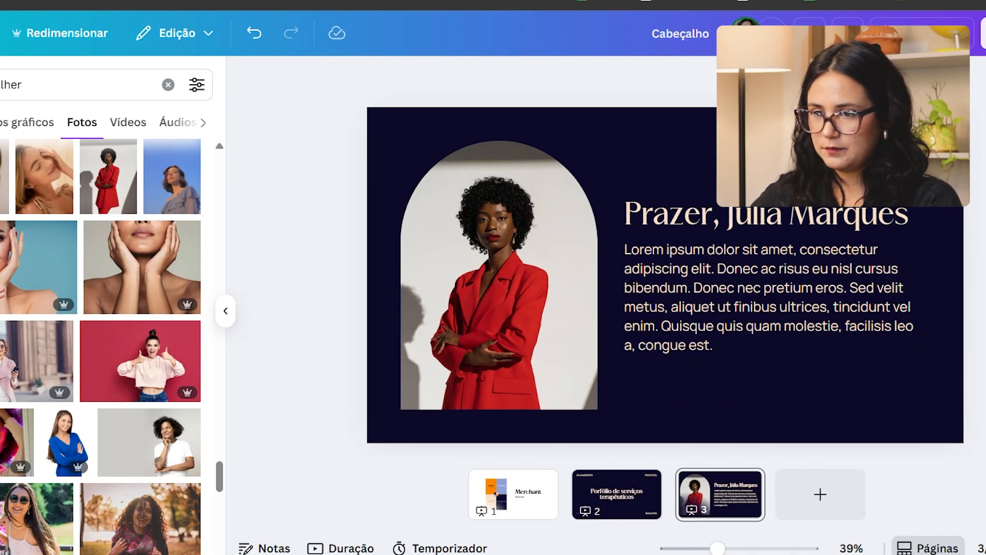
# Step: Copy the four-colour palette image from page 1 onto page 3
pyautogui.click(813, 380)
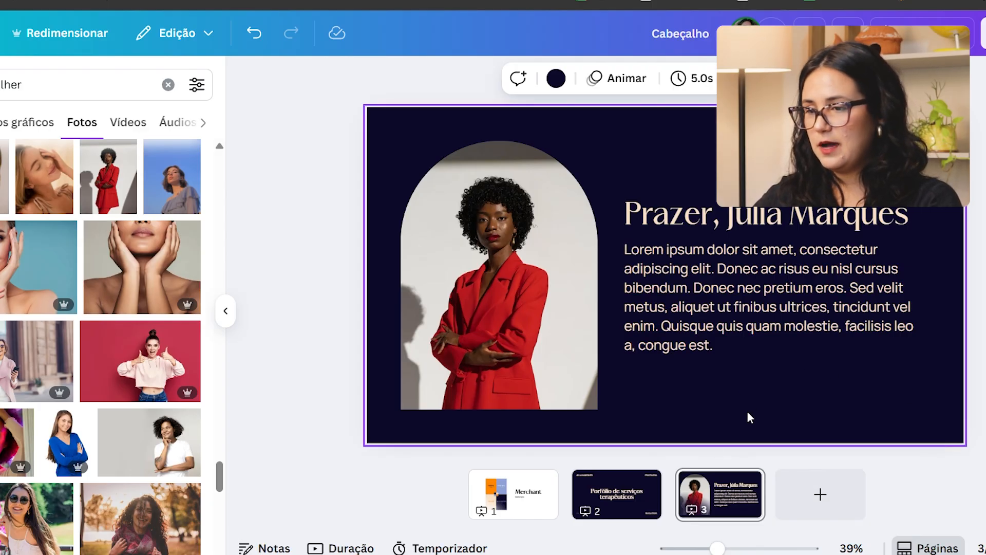
pyautogui.click(514, 514)
pyautogui.click(565, 336)
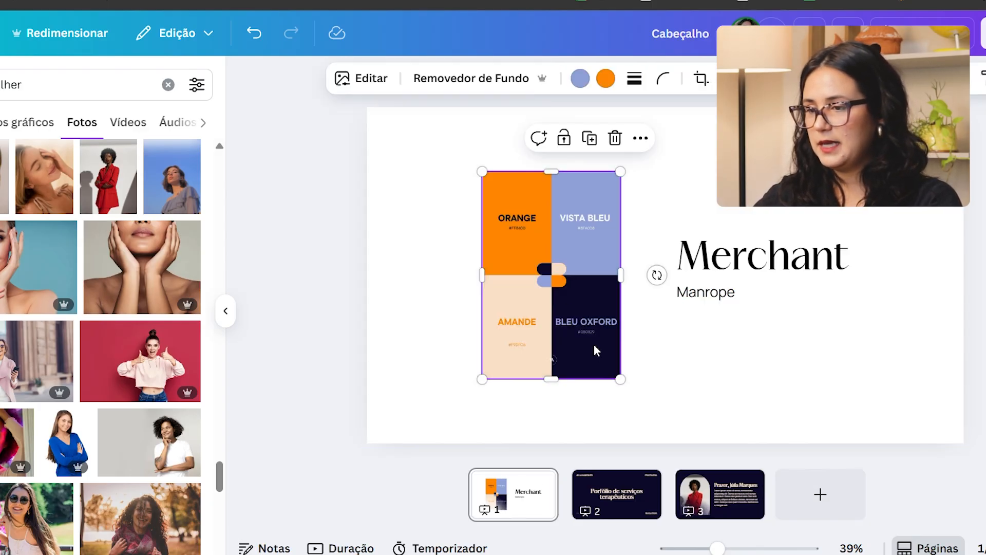
pyautogui.click(736, 513)
pyautogui.click(529, 511)
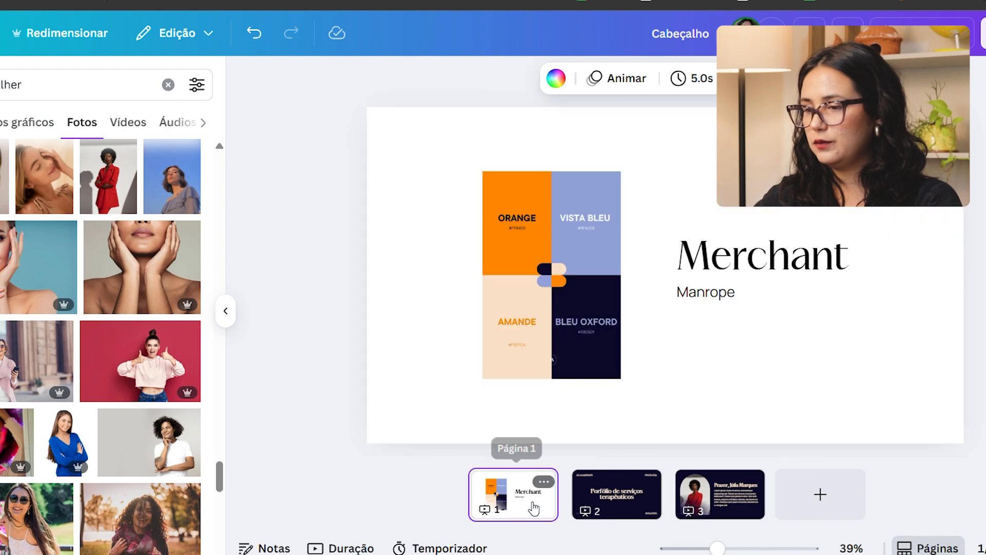
pyautogui.click(599, 377)
pyautogui.click(810, 395)
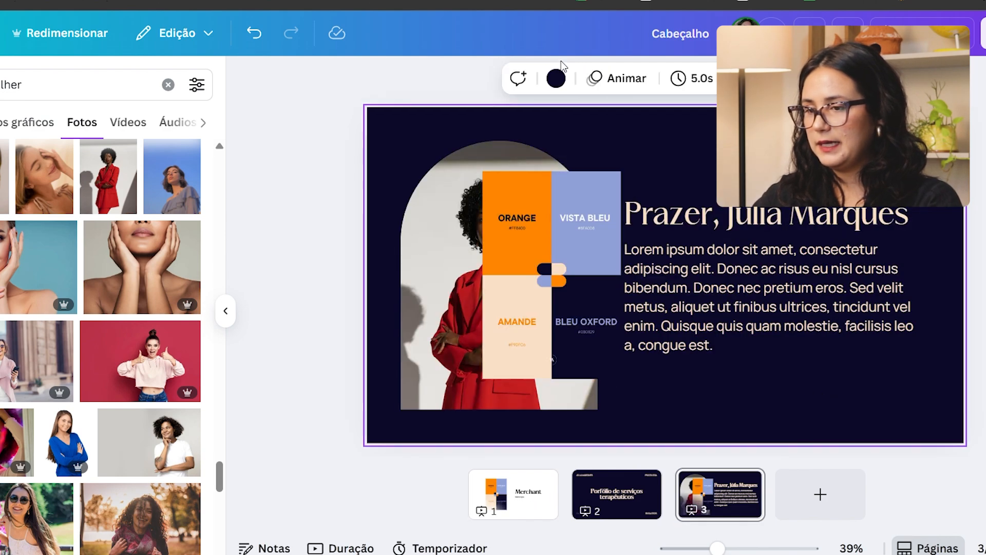
# Step: Set the page 3 background to #8FA0D8 by sampling the VISTA BLEU swatch of the palette image
pyautogui.click(552, 83)
pyautogui.click(0, 198)
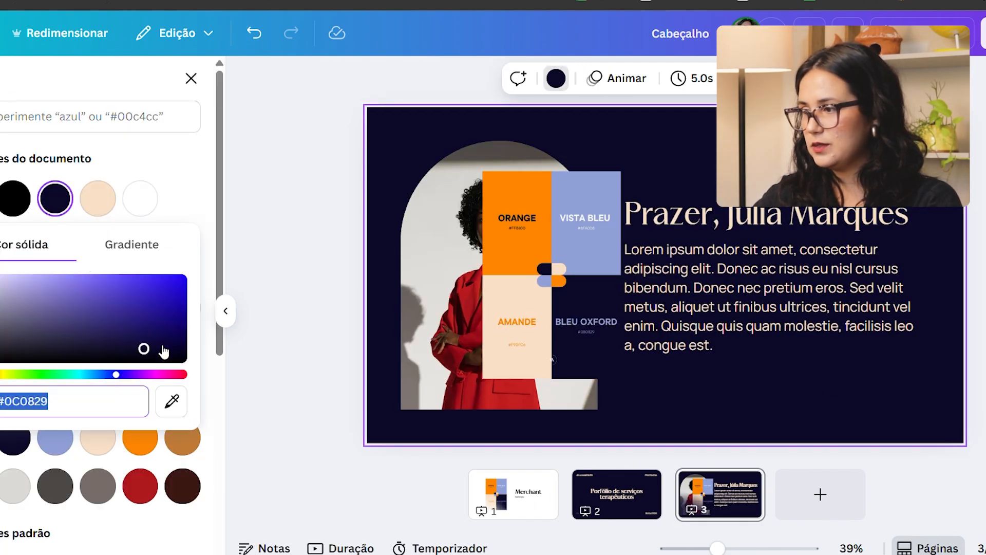
pyautogui.click(172, 402)
pyautogui.click(599, 192)
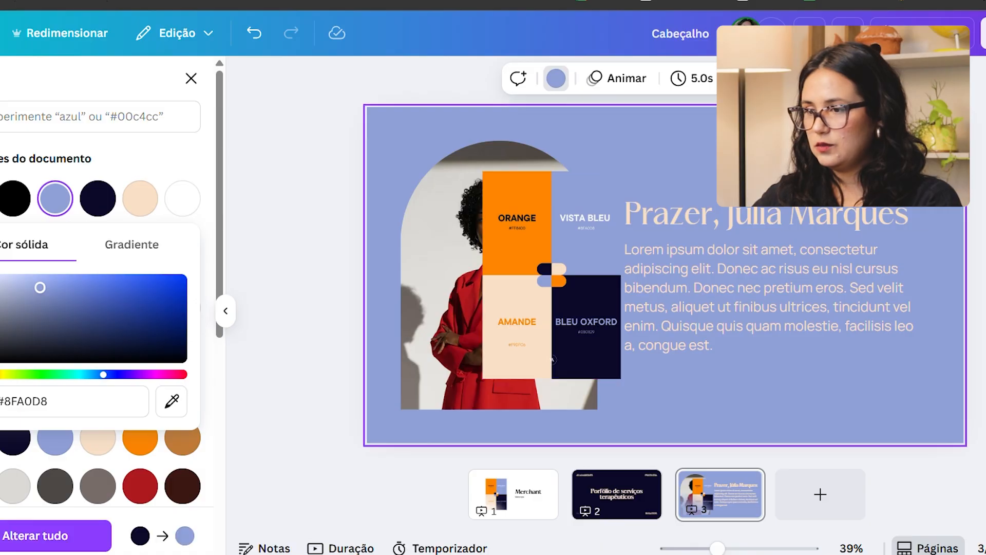
# Step: Recolour the page 3 title and paragraph dark navy by sampling the BLEU OXFORD swatch, and delete the palette image
pyautogui.moveTo(836, 178); pyautogui.dragTo(789, 313)
pyautogui.click(498, 81)
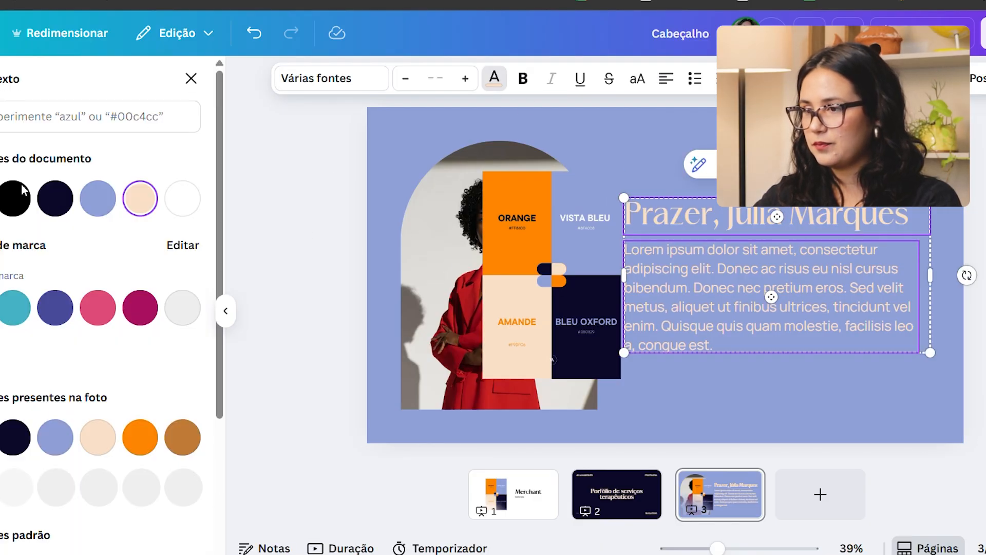
pyautogui.click(3, 199)
pyautogui.click(172, 362)
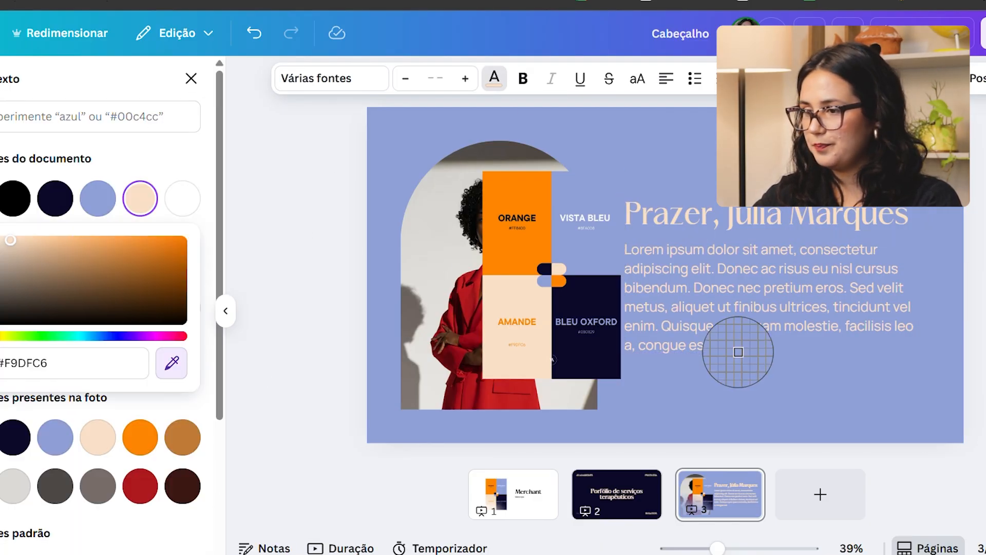
pyautogui.click(605, 365)
pyautogui.click(509, 252)
pyautogui.press('Delete')
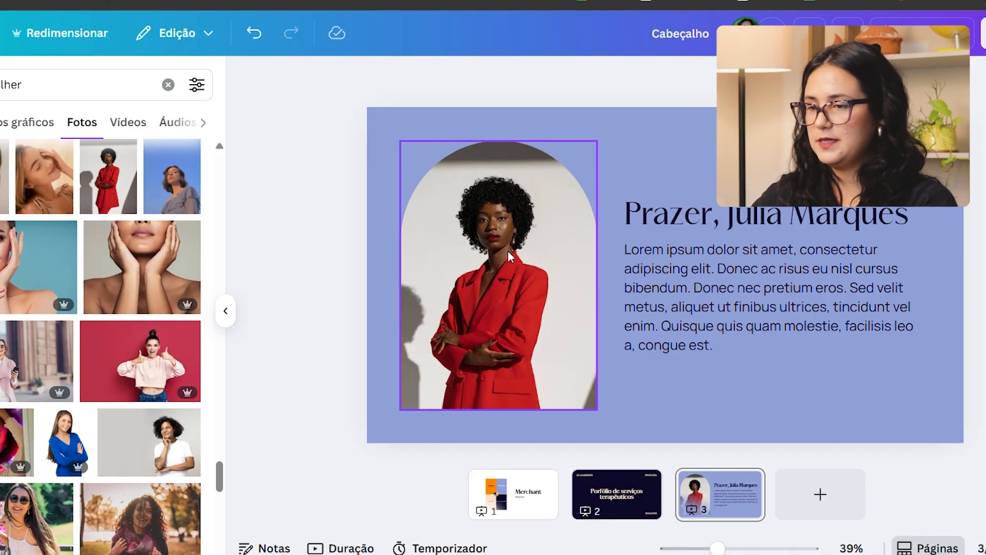
# Step: Undo page 3 back to its navy background and cream text, and remove the palette image
pyautogui.click(765, 165)
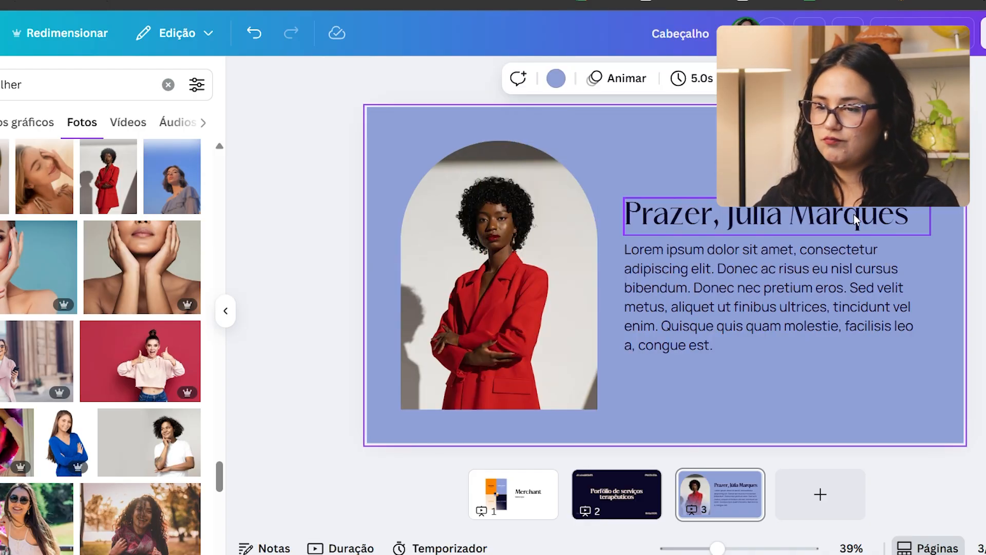
pyautogui.hotkey('ctrl', 'z')
pyautogui.hotkey('ctrl', 'z')
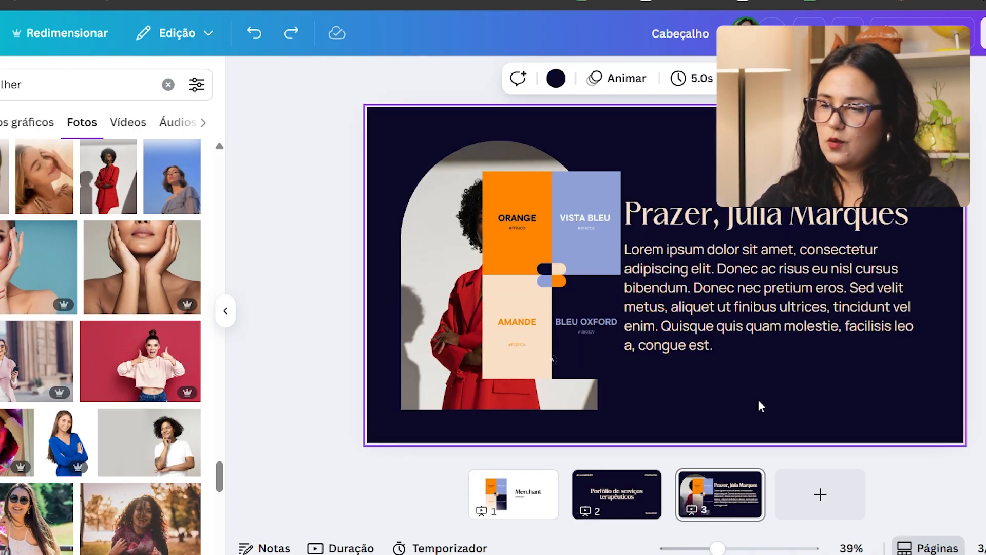
pyautogui.click(590, 277)
pyautogui.press('Delete')
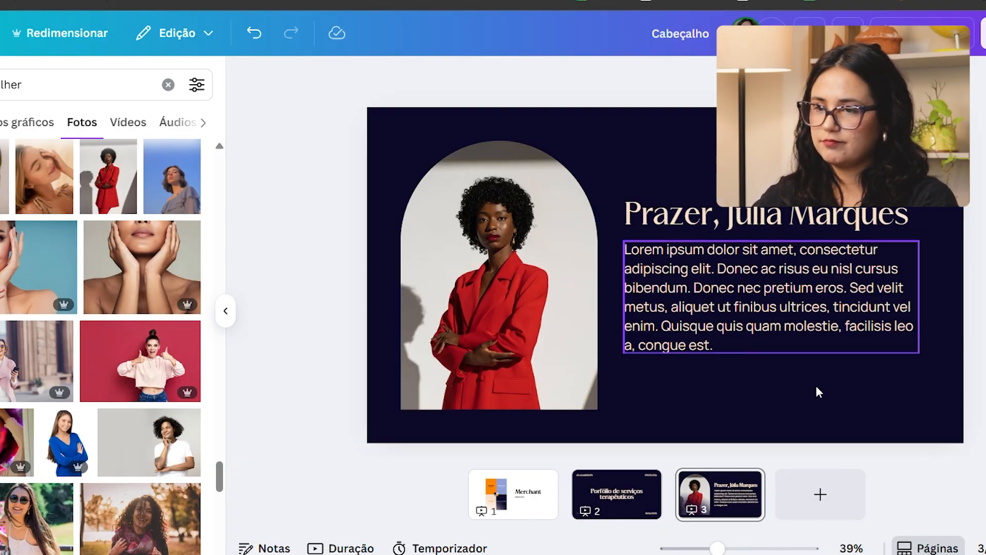
# Step: Paste the palette image back onto page 3 and recolour the title and paragraph with its VISTA BLEU blue
pyautogui.hotkey('ctrl', 'v')
pyautogui.moveTo(873, 384); pyautogui.dragTo(786, 203)
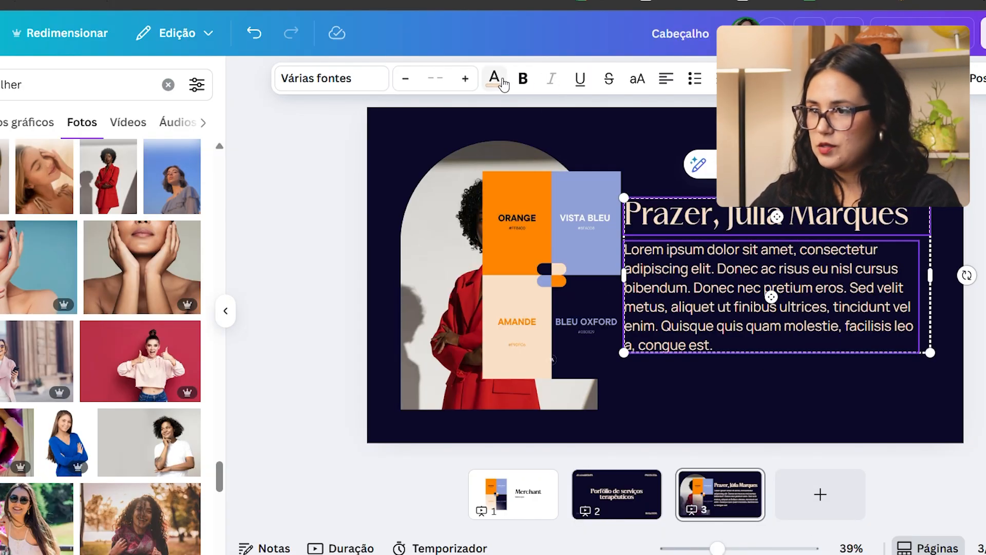
pyautogui.click(503, 82)
pyautogui.click(1, 198)
pyautogui.click(56, 444)
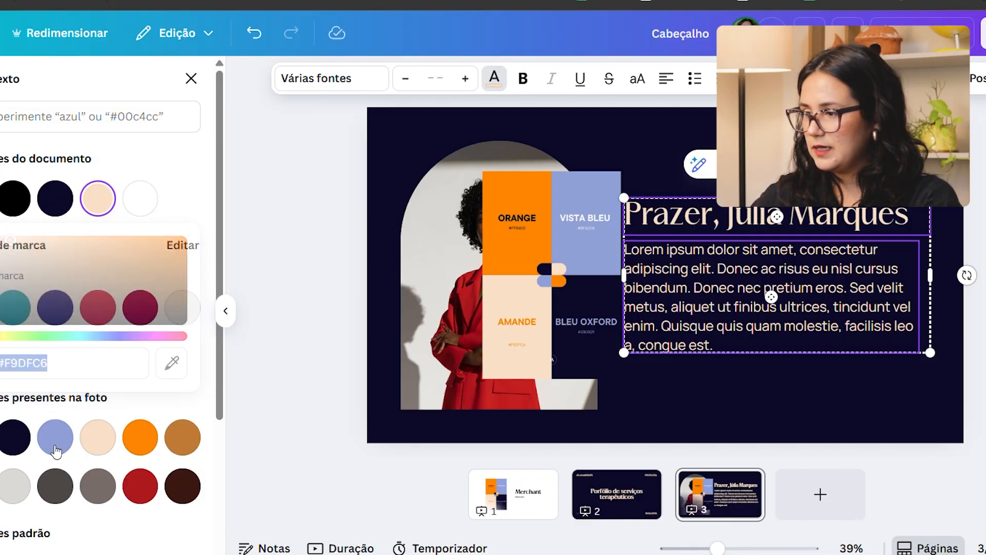
# Step: Delete the palette image from page 3
pyautogui.click(895, 415)
pyautogui.click(469, 228)
pyautogui.click(546, 249)
pyautogui.press('Delete')
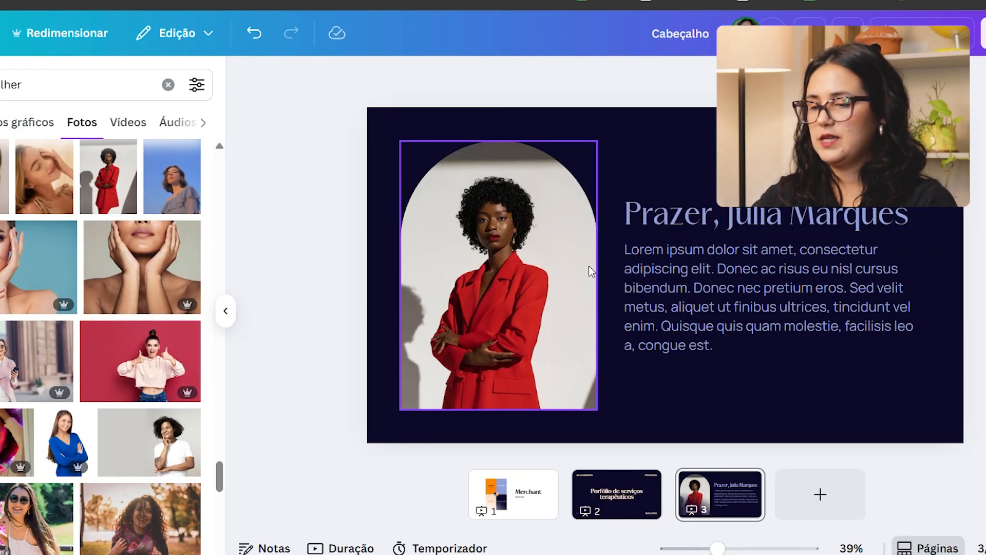
# Step: Add a blank page 4 and copy the palette image from page 1 onto it
pyautogui.click(832, 506)
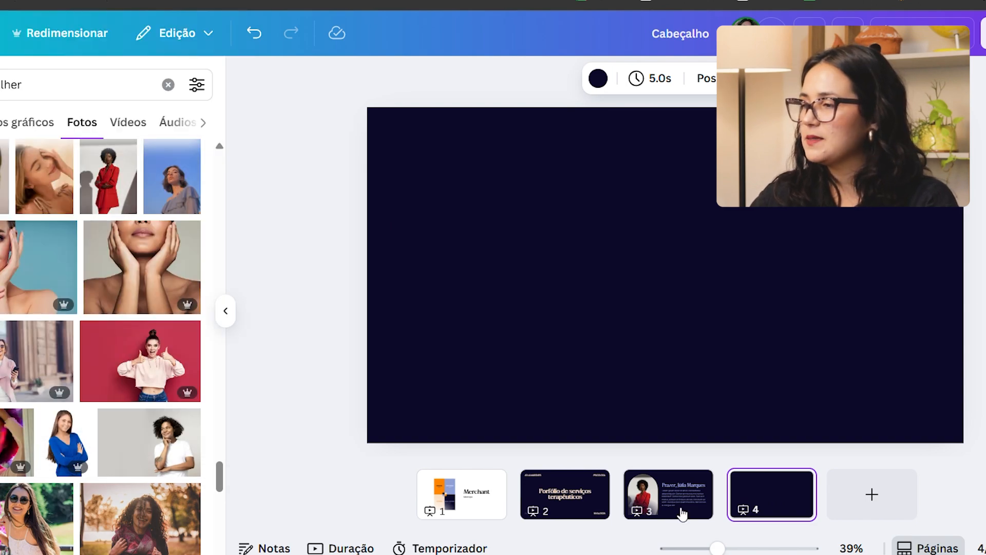
pyautogui.click(717, 269)
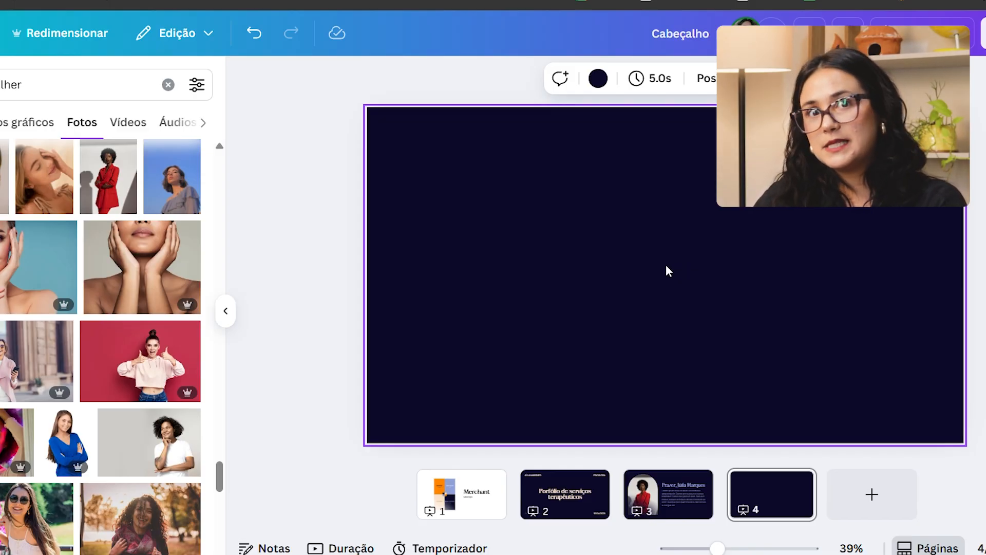
pyautogui.click(656, 496)
pyautogui.click(786, 284)
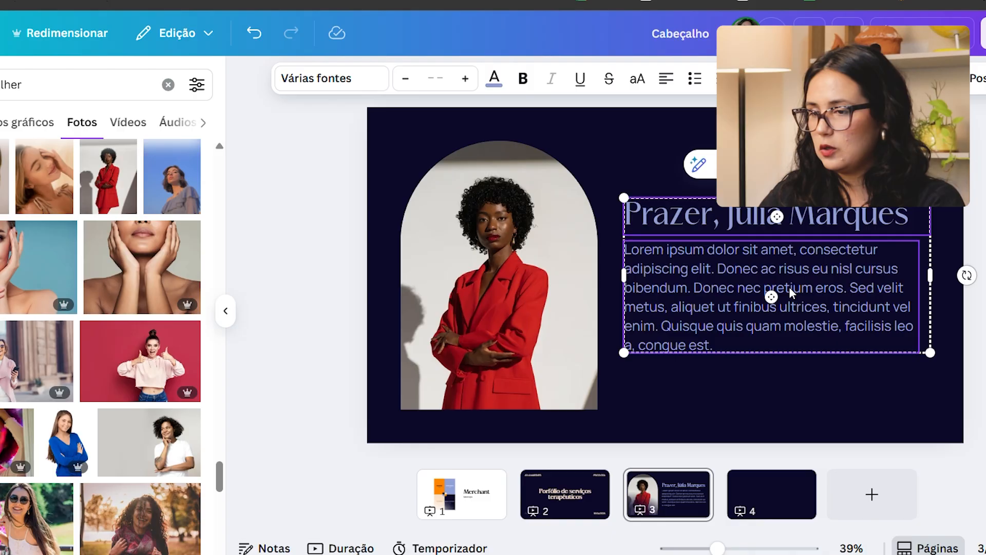
pyautogui.click(450, 497)
pyautogui.click(542, 253)
pyautogui.hotkey('ctrl', 'c')
pyautogui.click(768, 491)
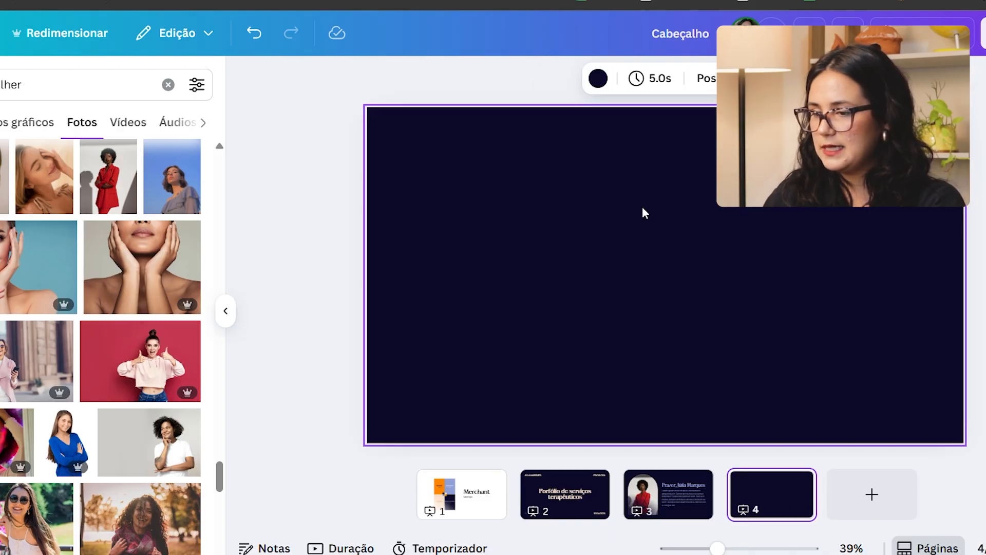
pyautogui.hotkey('ctrl', 'v')
pyautogui.click(664, 213)
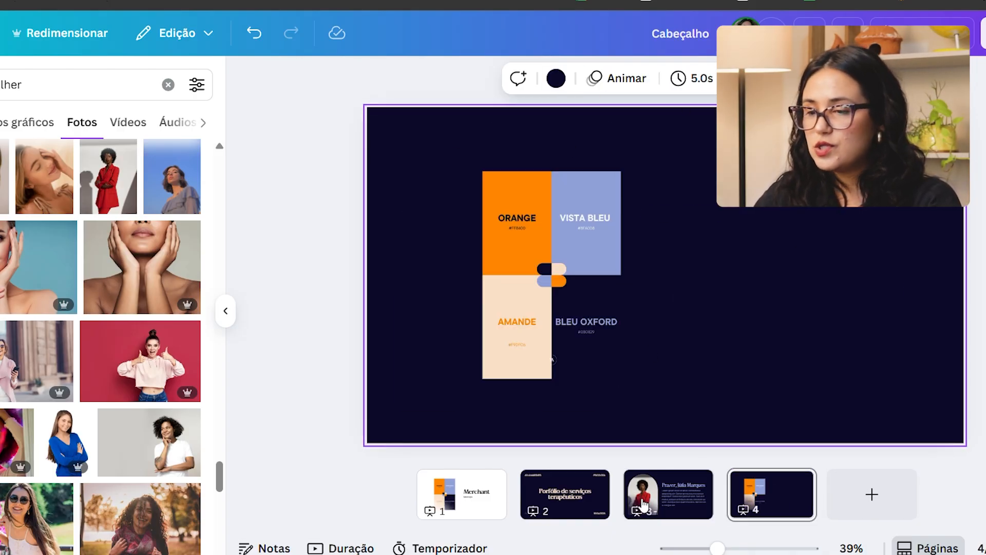
# Step: Set the page 4 background to cream by sampling the AMANDE swatch of the palette image
pyautogui.click(659, 496)
pyautogui.click(569, 501)
pyautogui.click(697, 497)
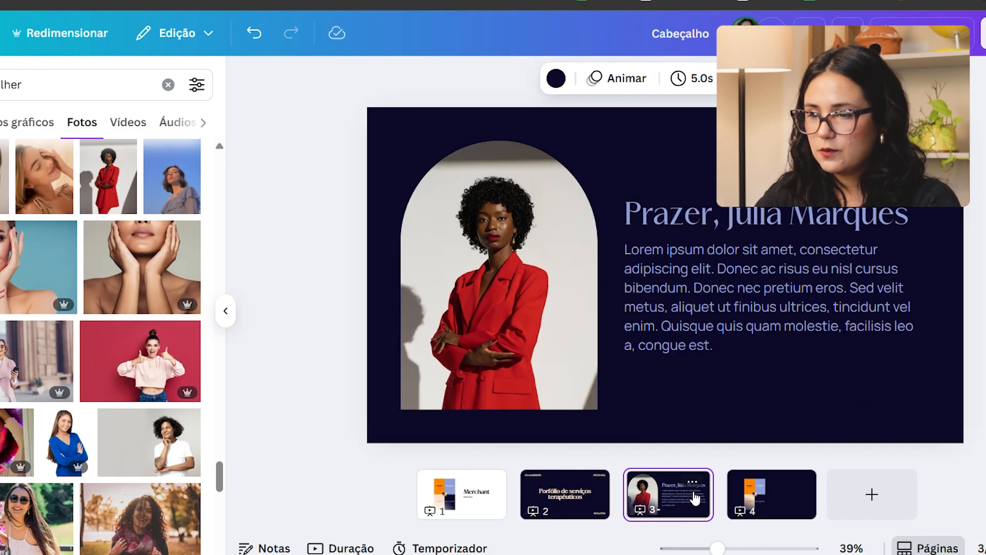
pyautogui.click(782, 524)
pyautogui.click(808, 282)
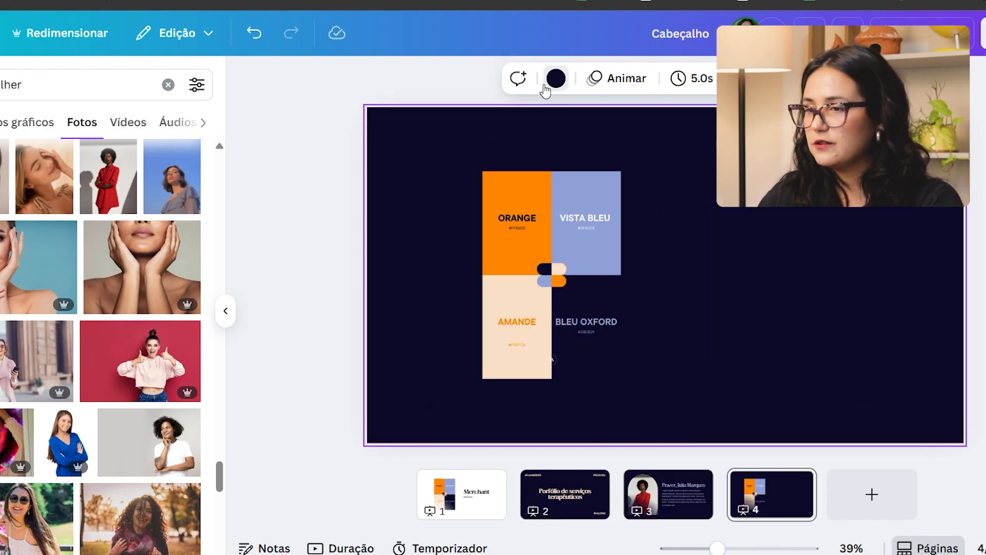
pyautogui.click(556, 79)
pyautogui.click(172, 401)
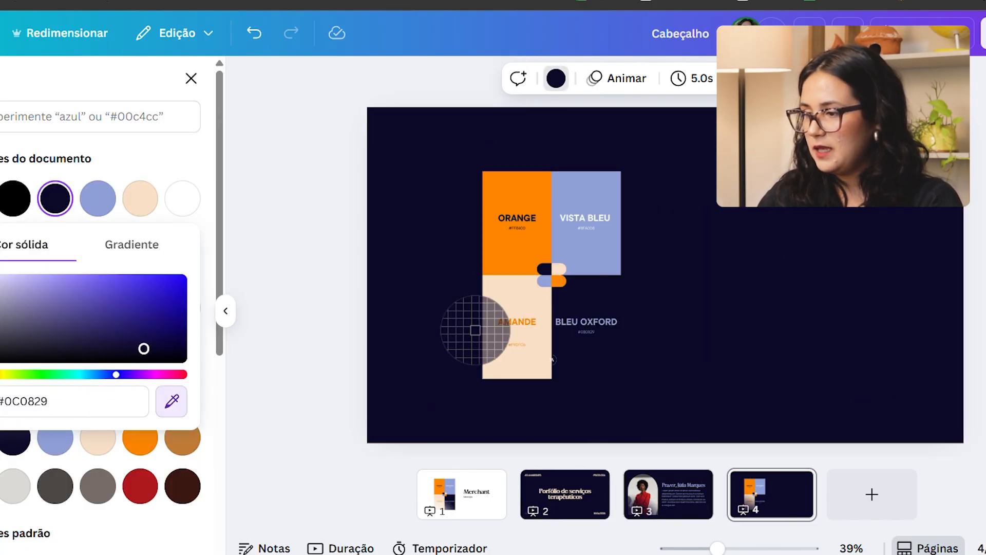
pyautogui.click(514, 292)
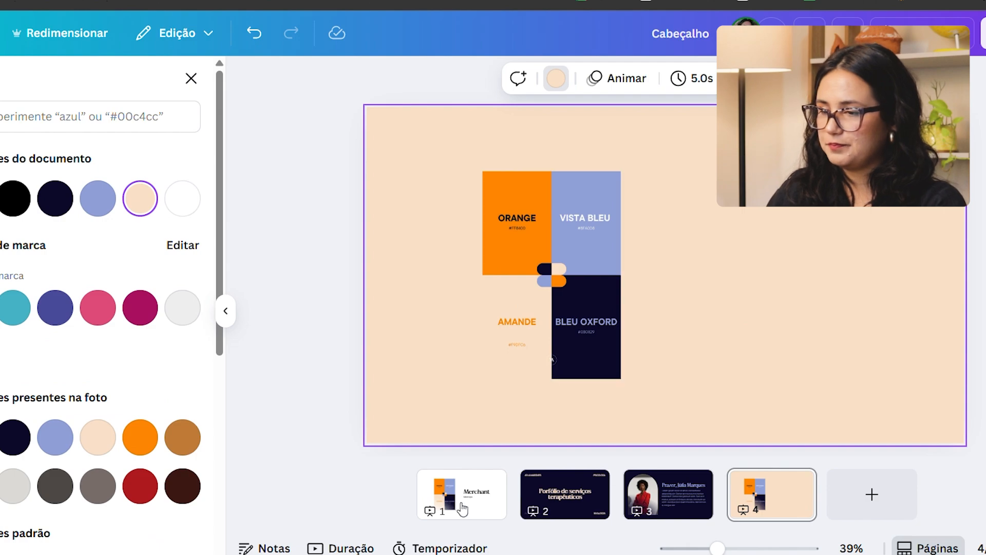
# Step: Copy the main title text from page 2 onto page 4
pyautogui.click(565, 494)
pyautogui.click(686, 314)
pyautogui.hotkey('ctrl', 'c')
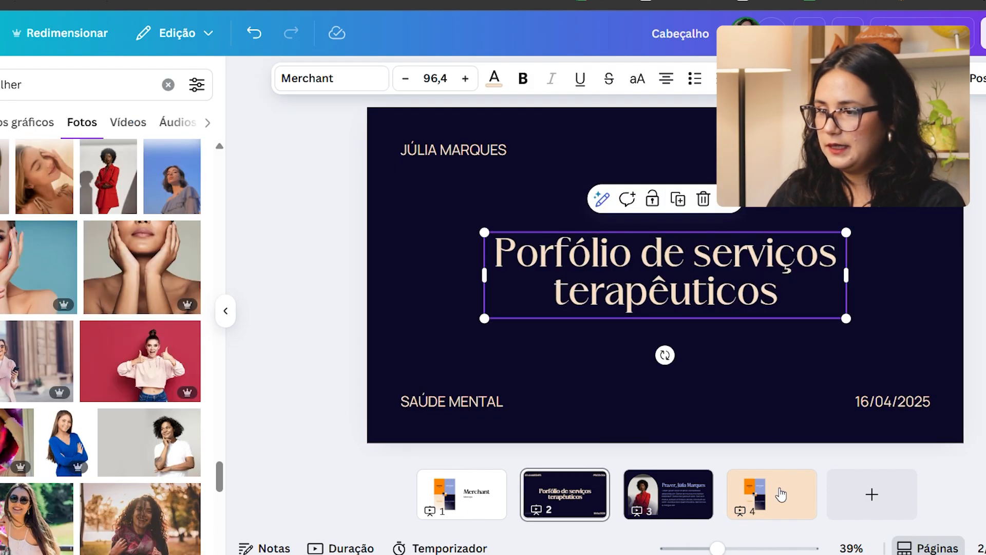
pyautogui.click(773, 494)
pyautogui.hotkey('ctrl', 'v')
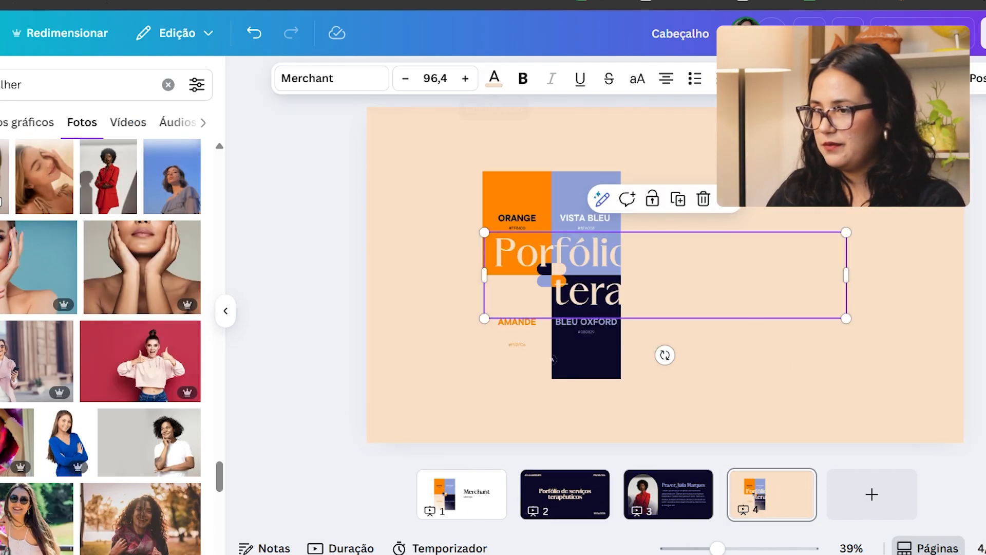
# Step: Recolour the page 4 title with the palette's orange and delete the palette image from the page
pyautogui.click(494, 80)
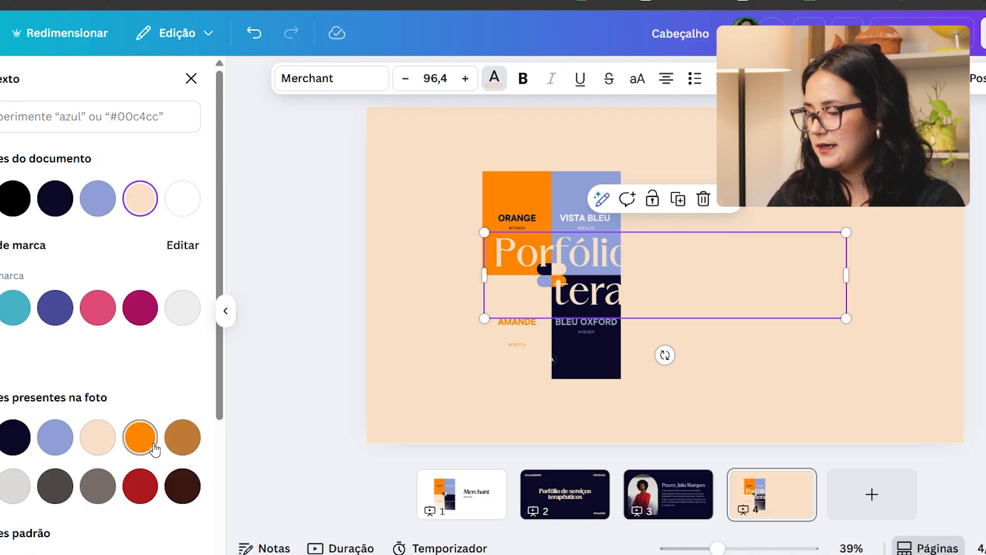
pyautogui.click(152, 446)
pyautogui.press('Escape')
pyautogui.click(560, 203)
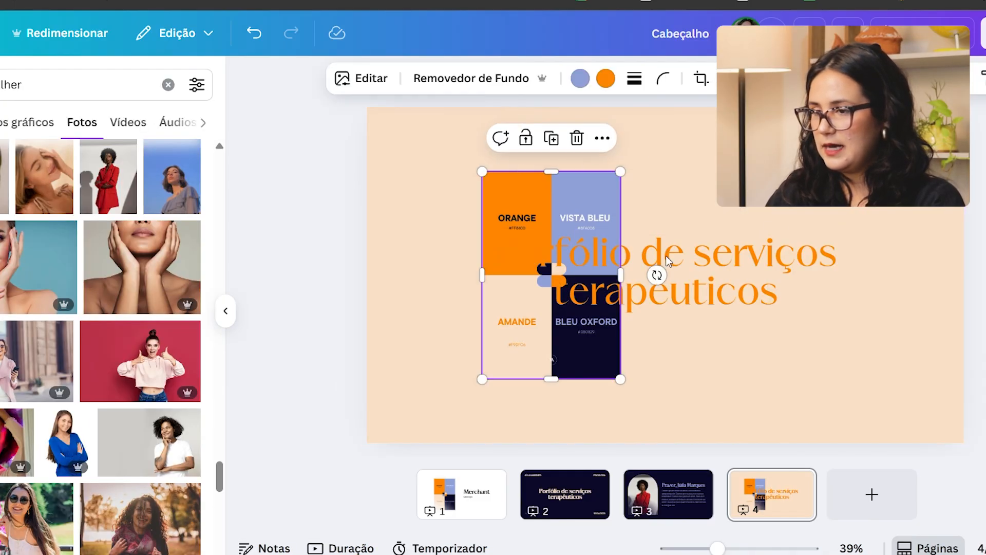
pyautogui.press('Delete')
# Step: Replace the page 4 title text with "Especialidades" and move it up, horizontally centred near the page's upper edge
pyautogui.click(694, 272)
pyautogui.doubleClick(694, 271)
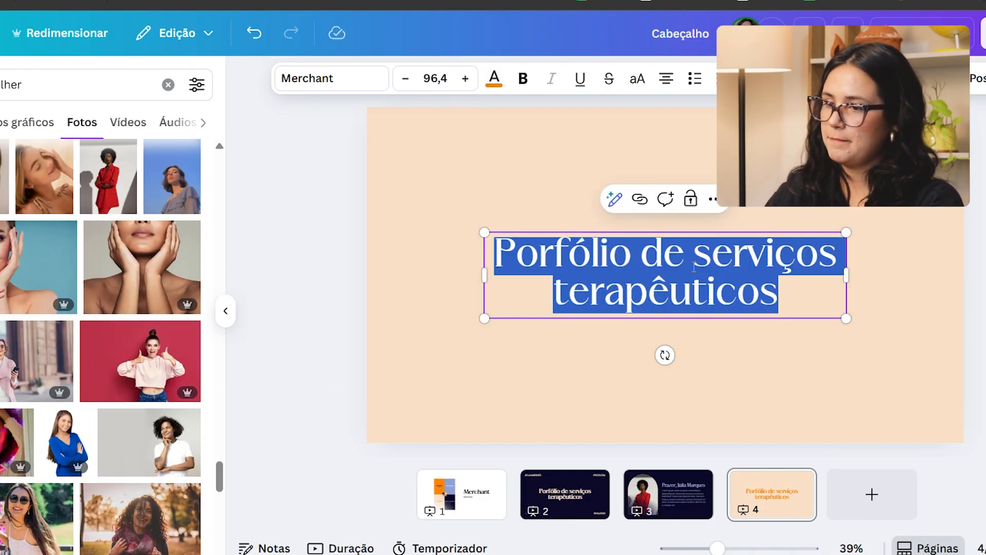
pyautogui.write('Especialidade')
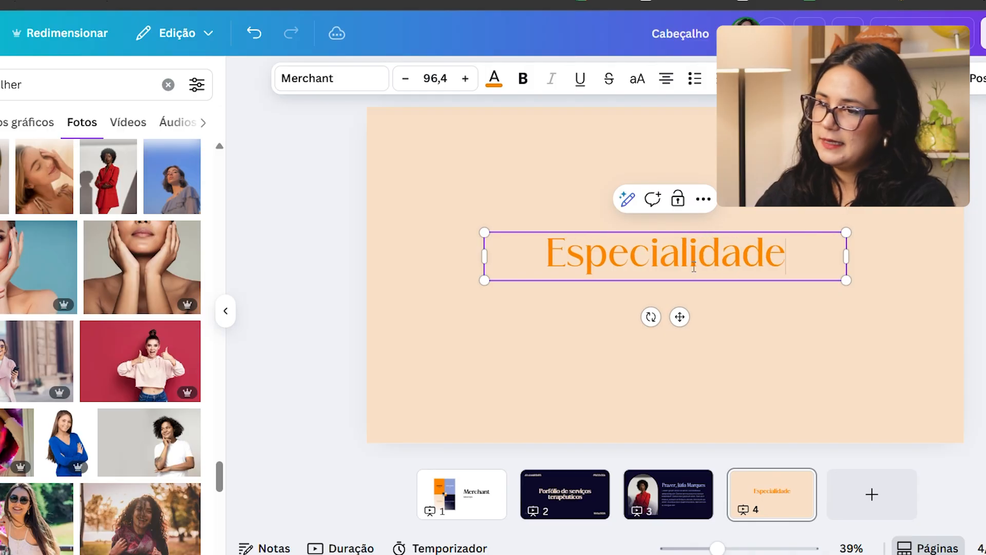
pyautogui.write('s')
pyautogui.click(745, 221)
pyautogui.click(726, 229)
pyautogui.moveTo(726, 229); pyautogui.dragTo(726, 159)
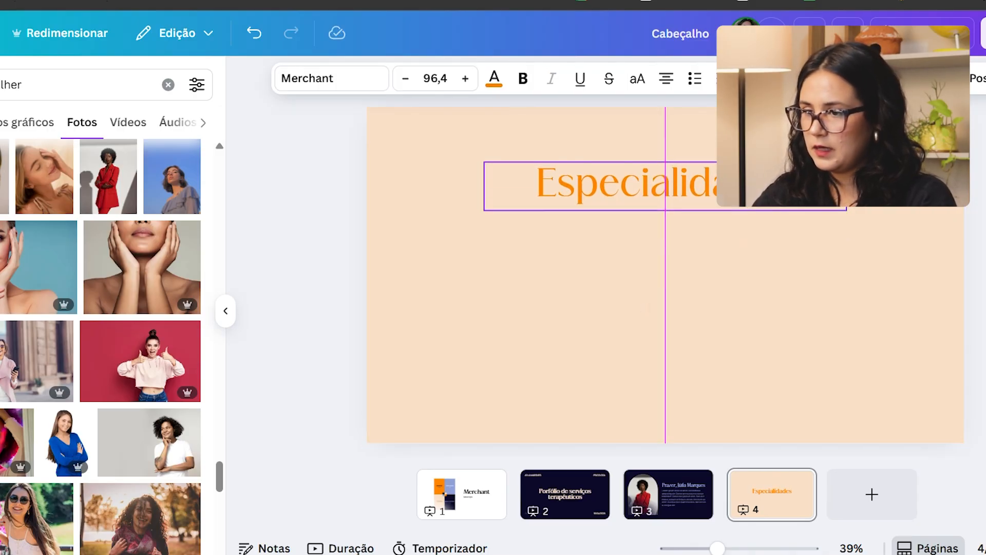
pyautogui.click(749, 377)
# Step: Copy the name label from page 2 onto page 4, recolour it dark navy and move it below the title
pyautogui.click(535, 501)
pyautogui.click(473, 152)
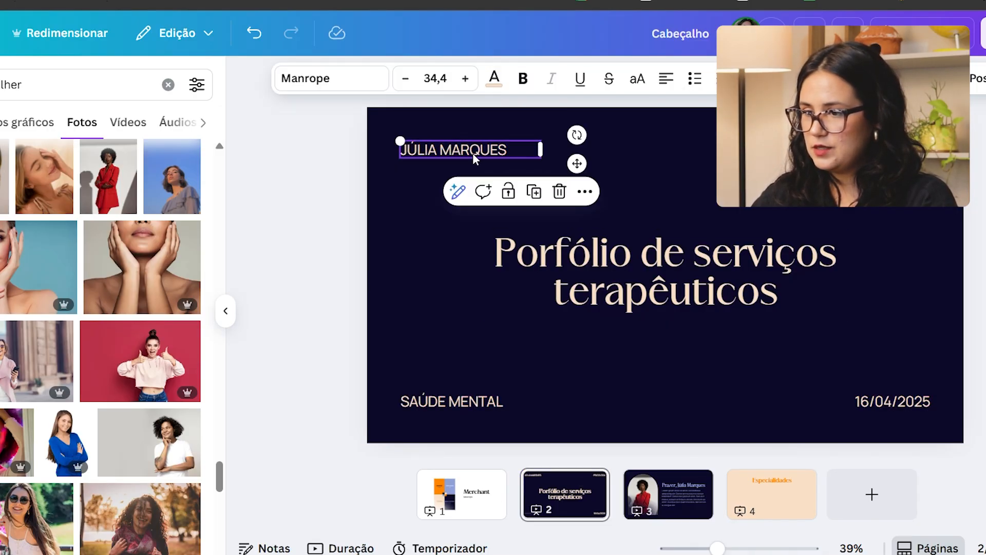
pyautogui.hotkey('ctrl', 'c')
pyautogui.click(771, 494)
pyautogui.hotkey('ctrl', 'v')
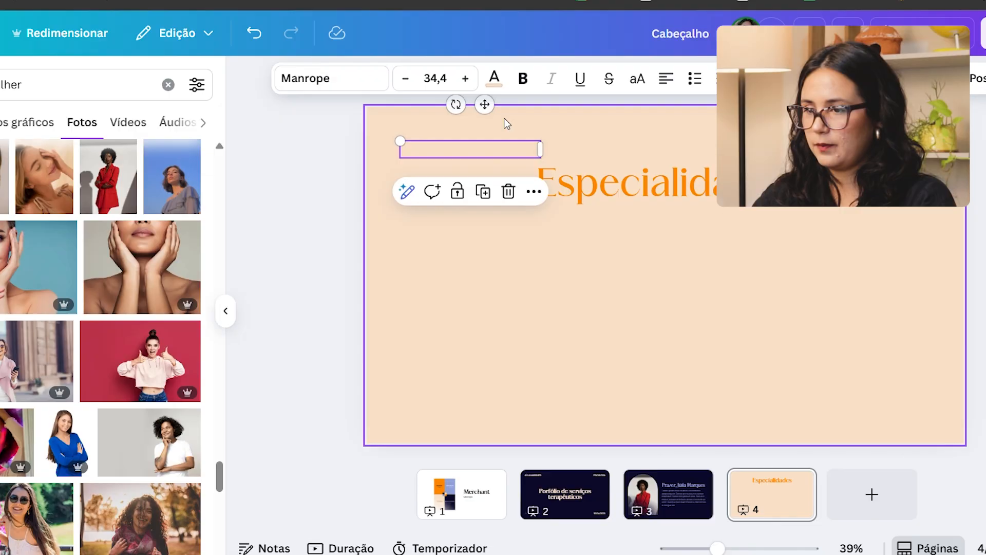
pyautogui.click(494, 79)
pyautogui.click(147, 488)
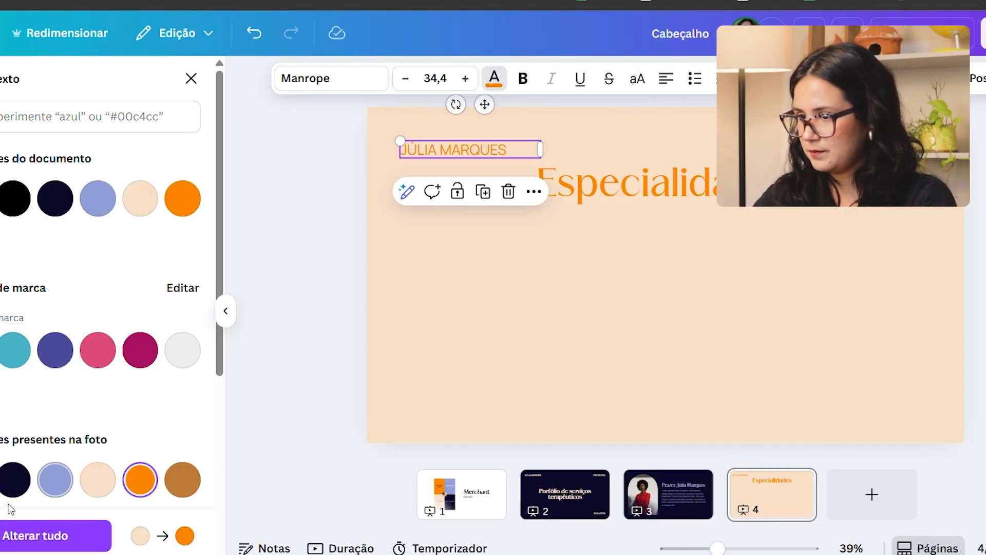
pyautogui.moveTo(537, 148); pyautogui.dragTo(523, 294)
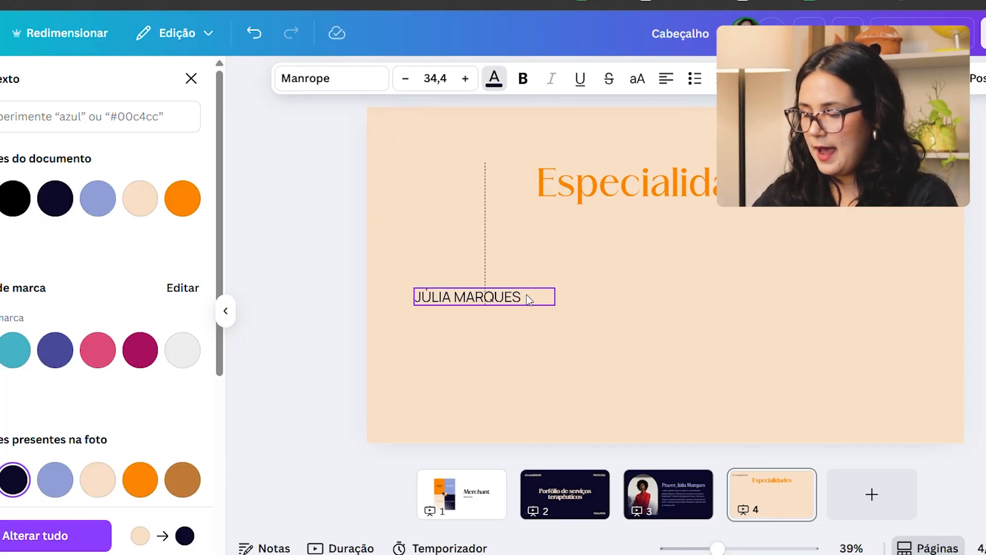
# Step: Change the page 4 title to "Especialidade" and move it slightly down
pyautogui.doubleClick(496, 296)
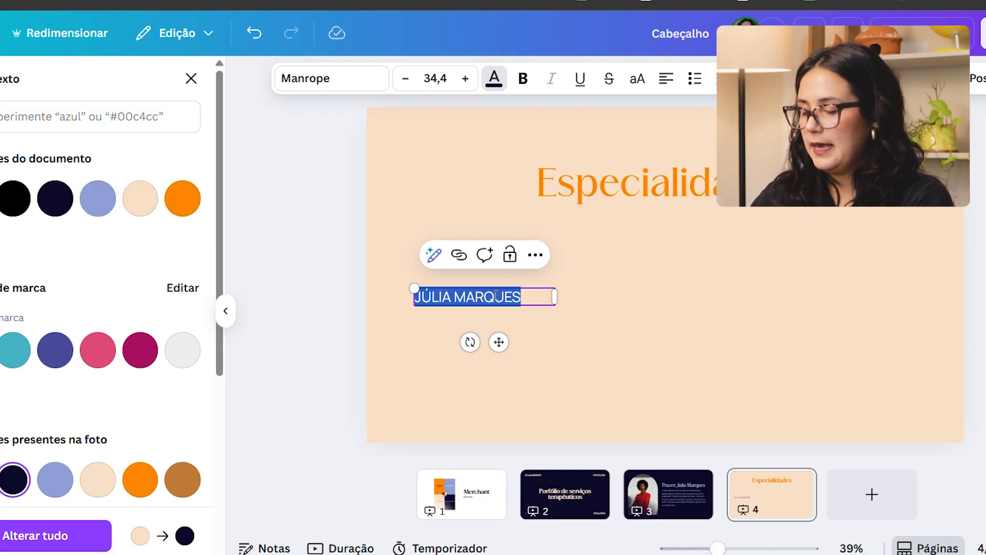
pyautogui.click(745, 197)
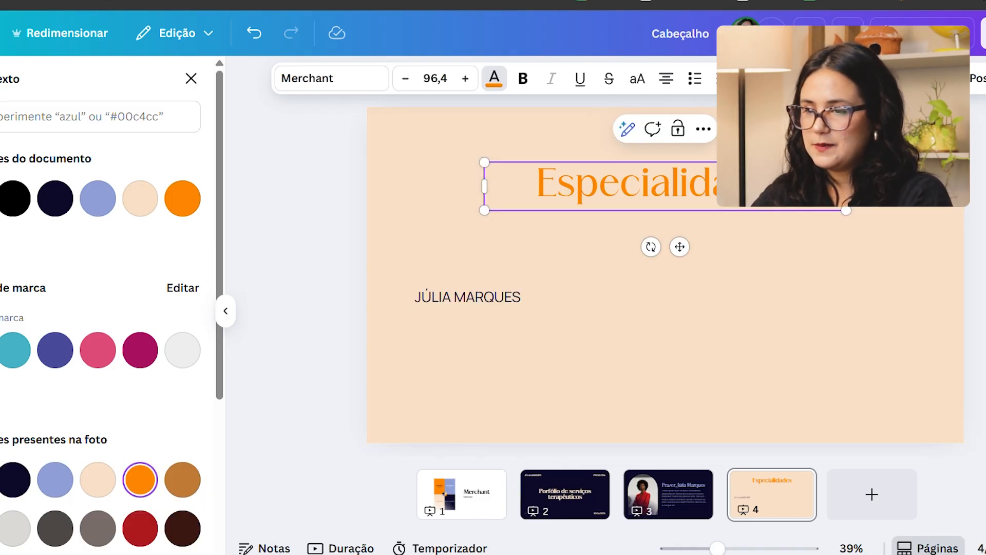
pyautogui.moveTo(753, 192); pyautogui.dragTo(753, 223)
# Step: Replace the copied name label's text with "Psicoterapia infantil" and place it centred below the title
pyautogui.click(457, 298)
pyautogui.doubleClick(460, 298)
pyautogui.write('apia infantil')
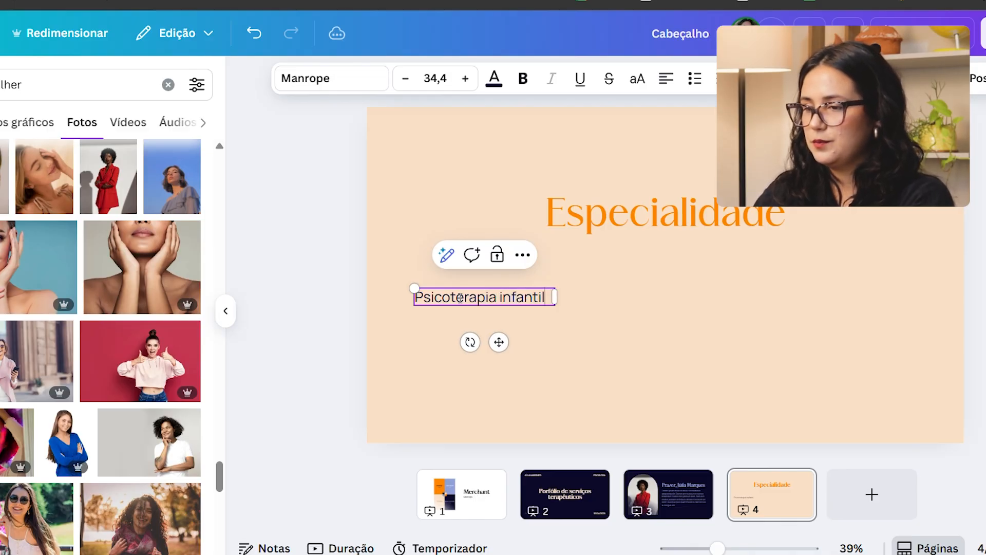
pyautogui.click(513, 323)
pyautogui.click(524, 299)
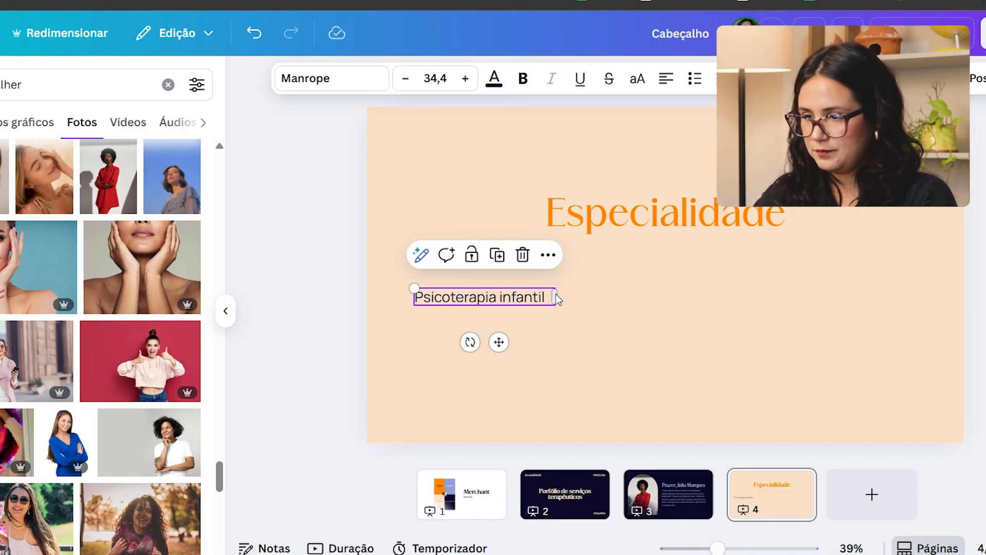
pyautogui.moveTo(555, 306); pyautogui.dragTo(704, 296)
pyautogui.click(668, 341)
# Step: Copy the lorem ipsum paragraph from page 3 into the second text box below "Psicoterapia infantil" on page 4
pyautogui.click(689, 514)
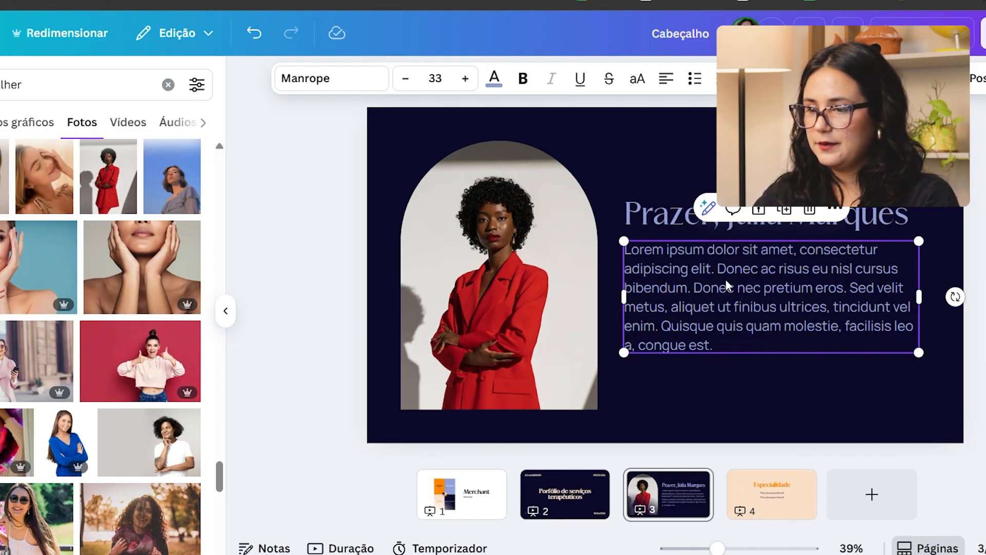
pyautogui.doubleClick(727, 283)
pyautogui.tripleClick(728, 292)
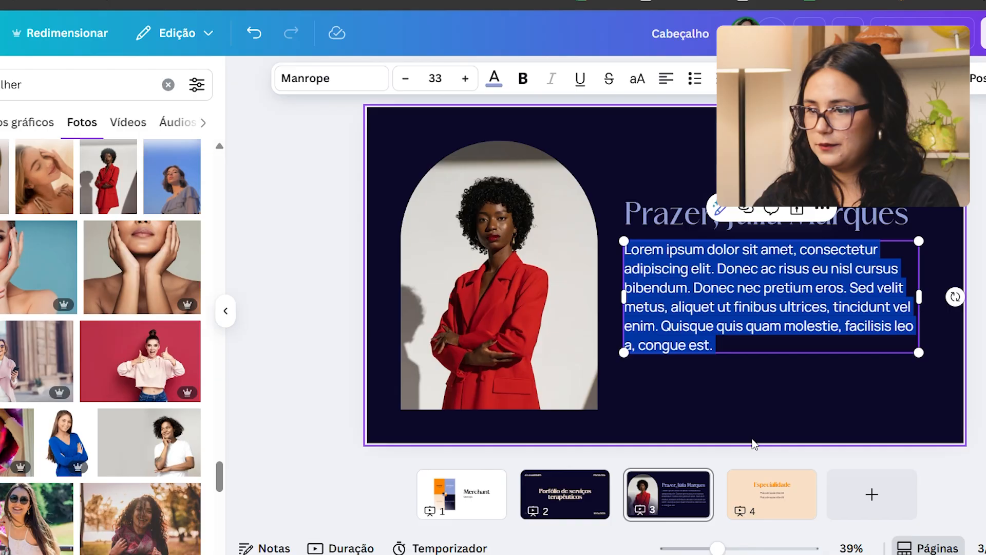
pyautogui.click(765, 474)
pyautogui.tripleClick(700, 298)
pyautogui.hotkey('ctrl', 'v')
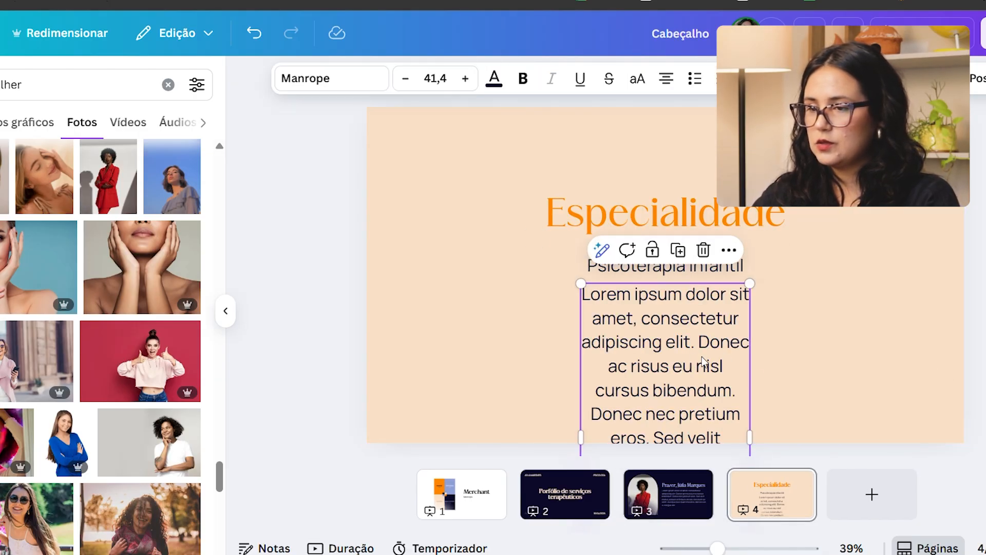
# Step: Widen the pasted paragraph's text box, scale its text down to size 31,2 and centre it below the subheading
pyautogui.moveTo(760, 371); pyautogui.dragTo(966, 353)
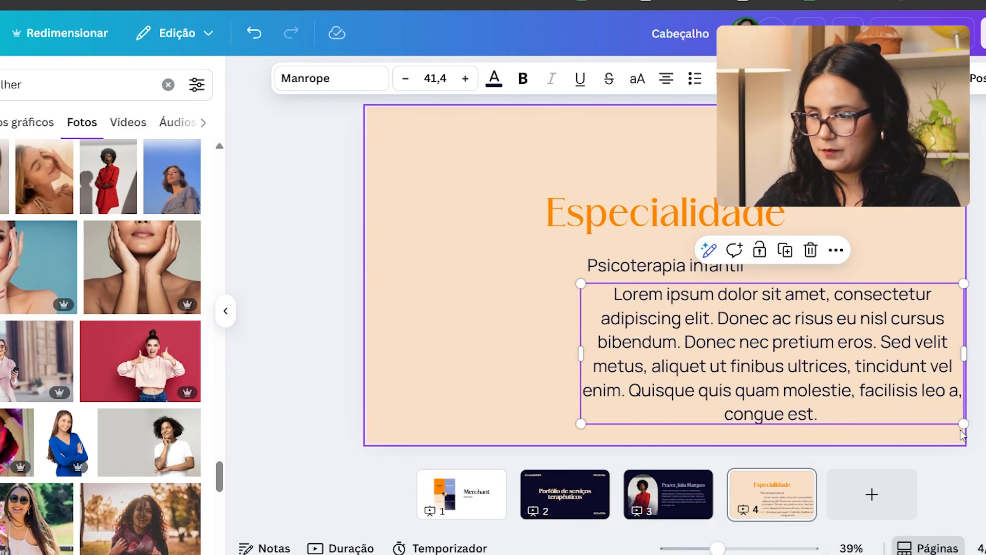
pyautogui.moveTo(965, 417); pyautogui.dragTo(860, 406)
pyautogui.moveTo(872, 337); pyautogui.dragTo(923, 341)
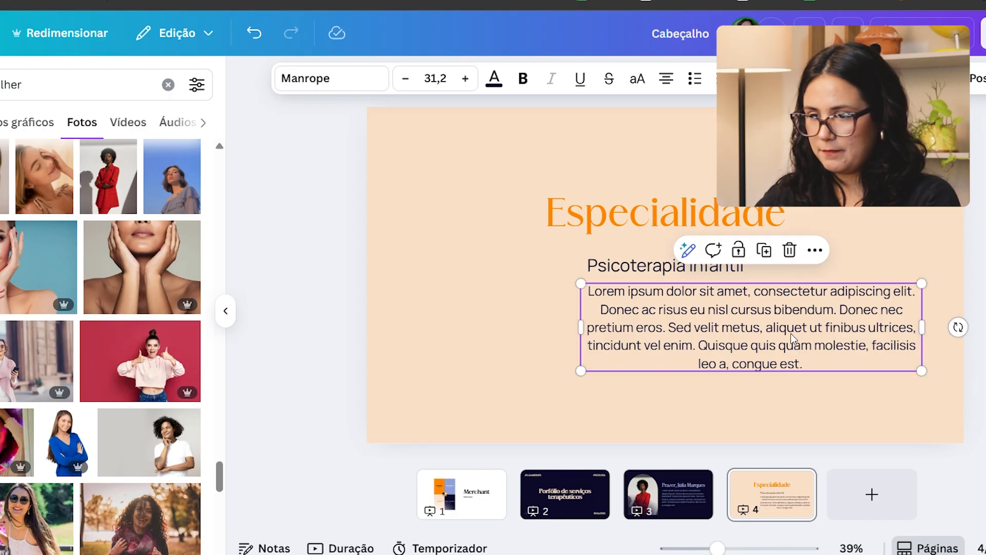
pyautogui.moveTo(792, 333); pyautogui.dragTo(718, 339)
# Step: Make the "Psicoterapia infantil" subheading bold and move the "Especialidade" title slightly down, closer to it
pyautogui.click(837, 245)
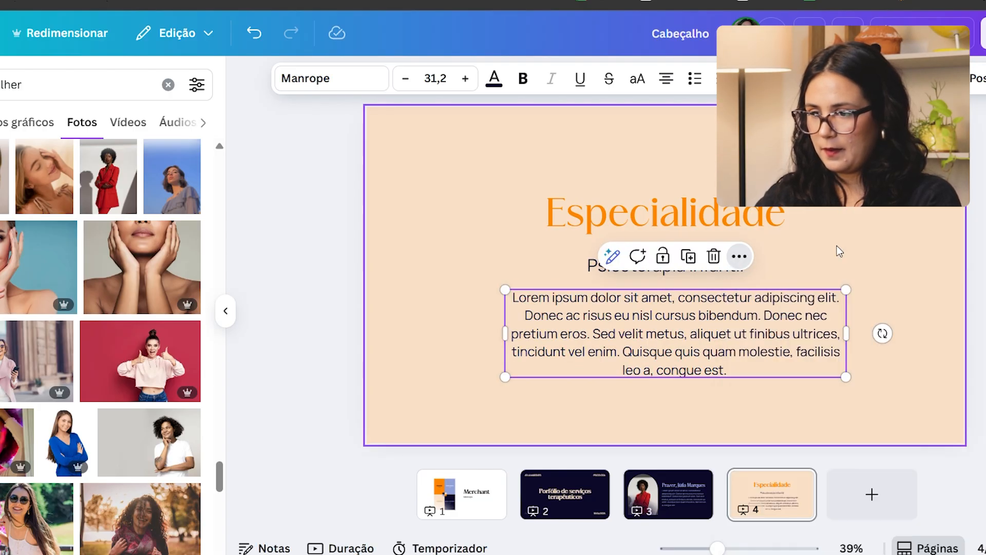
pyautogui.moveTo(788, 211); pyautogui.dragTo(859, 224)
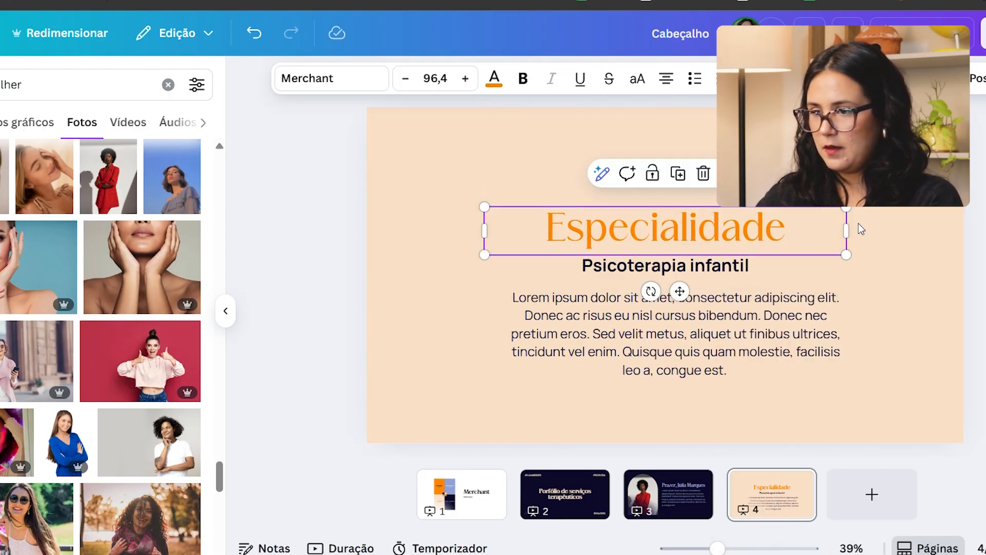
pyautogui.click(859, 220)
pyautogui.moveTo(795, 227); pyautogui.dragTo(795, 217)
pyautogui.moveTo(881, 208); pyautogui.dragTo(769, 375)
pyautogui.moveTo(768, 375); pyautogui.dragTo(769, 345)
pyautogui.hotkey('ctrl', 'z')
# Step: Move the title, subheading and paragraph up together on page 4, leaving free space below them
pyautogui.moveTo(823, 420); pyautogui.dragTo(703, 198)
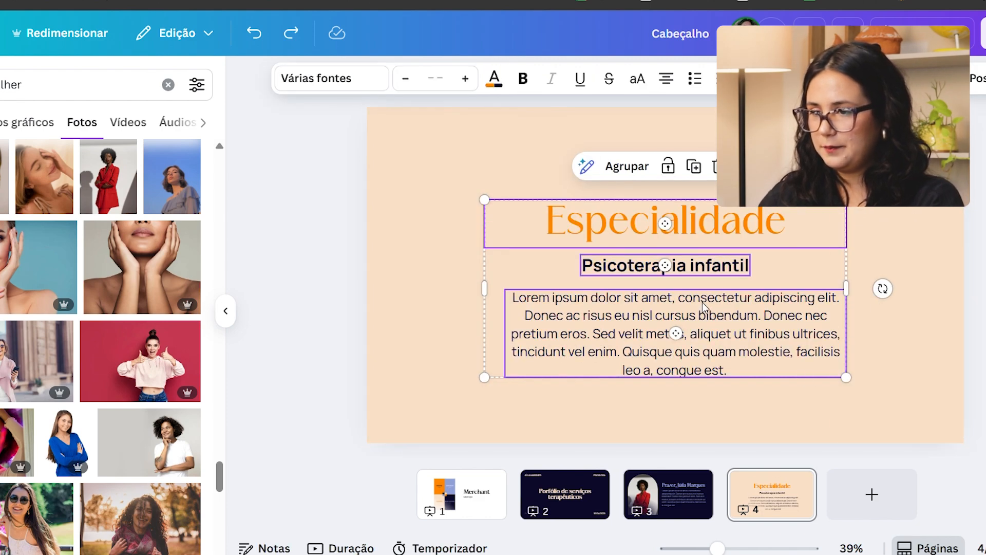
pyautogui.moveTo(710, 328); pyautogui.dragTo(710, 287)
pyautogui.click(893, 294)
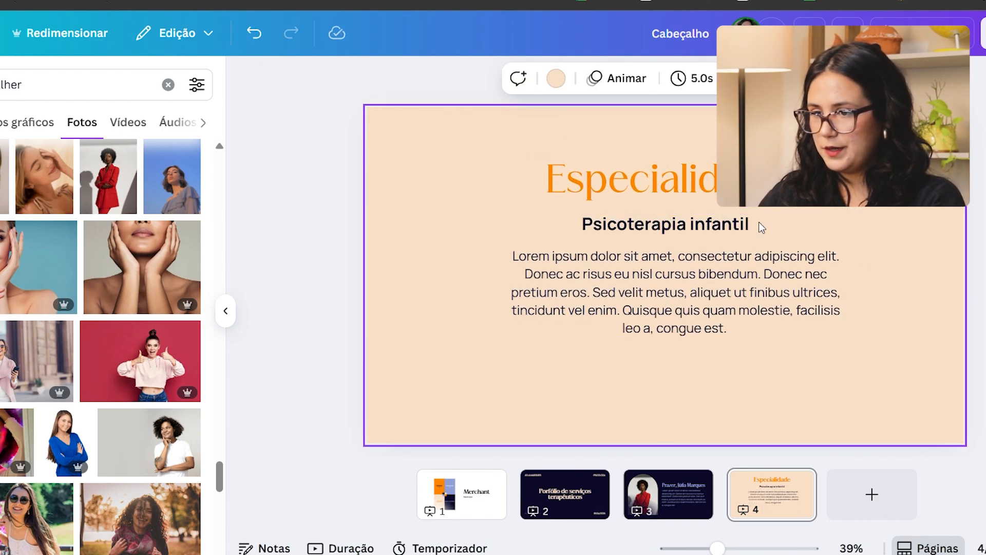
# Step: Place a copy of the bold subheading below the paragraph's left side and replace its text with "Atendimento presencial e online"
pyautogui.moveTo(710, 228); pyautogui.dragTo(592, 388)
pyautogui.doubleClick(592, 388)
pyautogui.write('A')
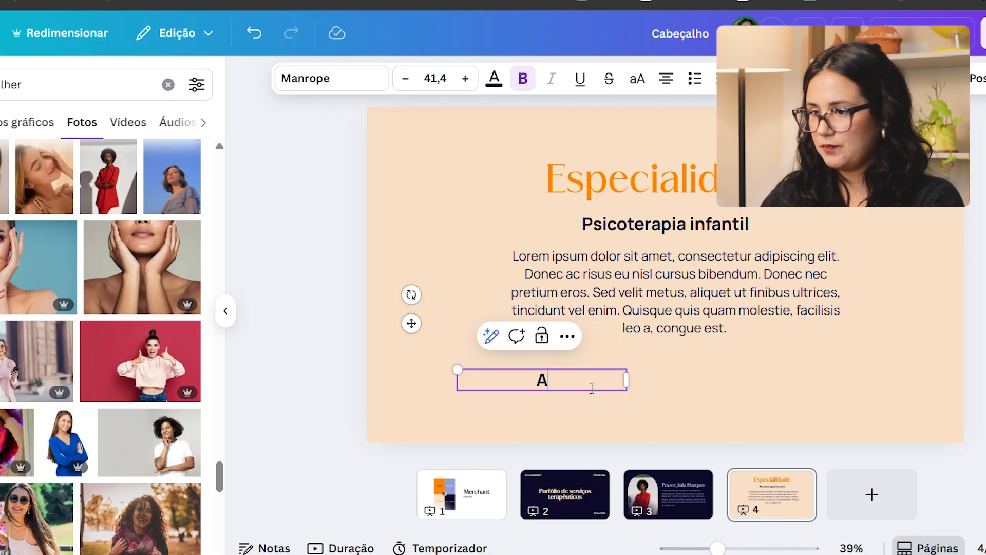
pyautogui.write('tendimento pre')
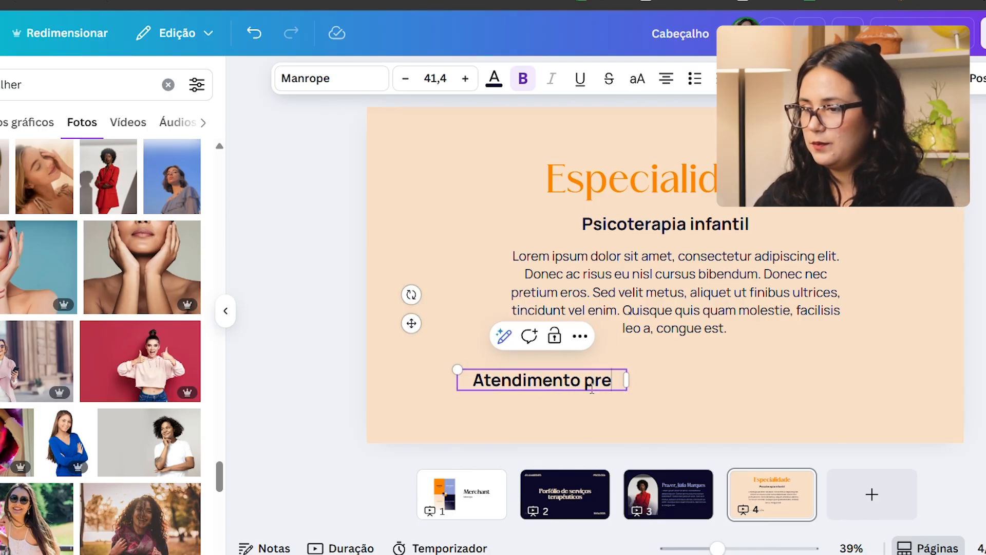
pyautogui.write('sencial e online')
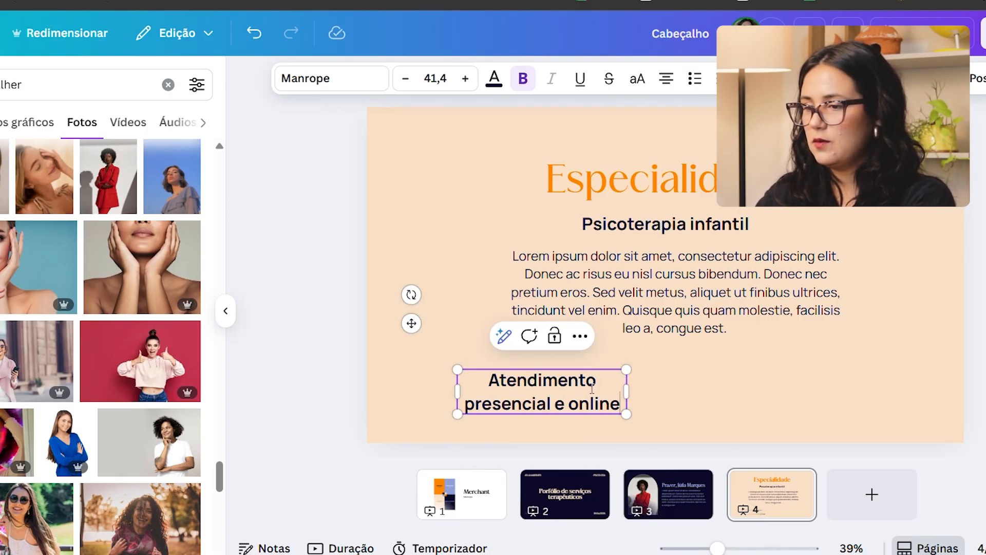